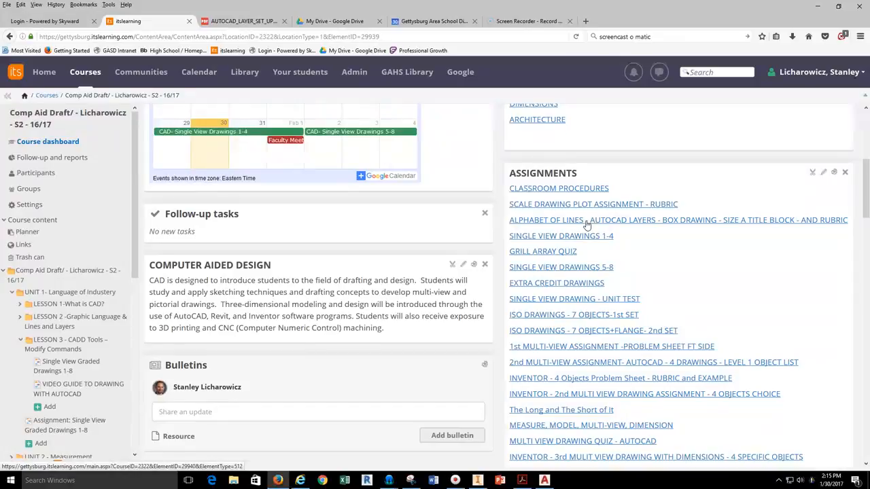
Open the AUTOCAD_LAYER_SET_UP PDF and scroll down to the 3rd Step's layer list.
scroll(570, 233, up, 2)
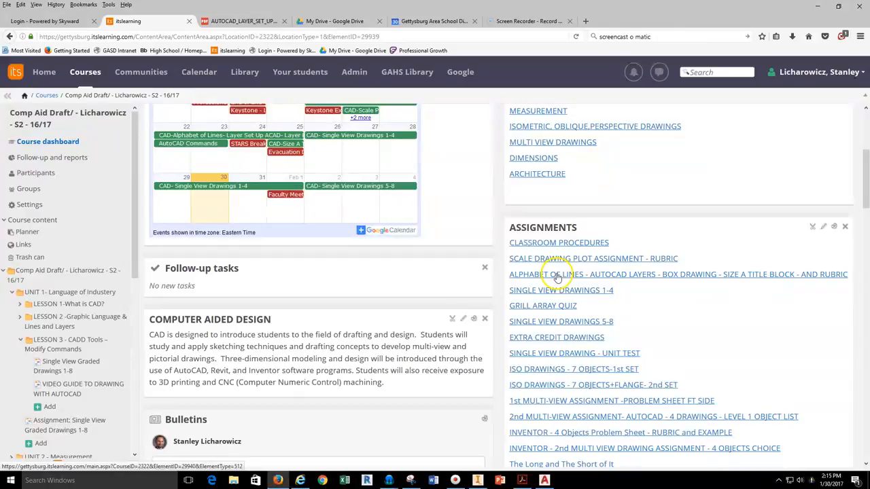
click(241, 21)
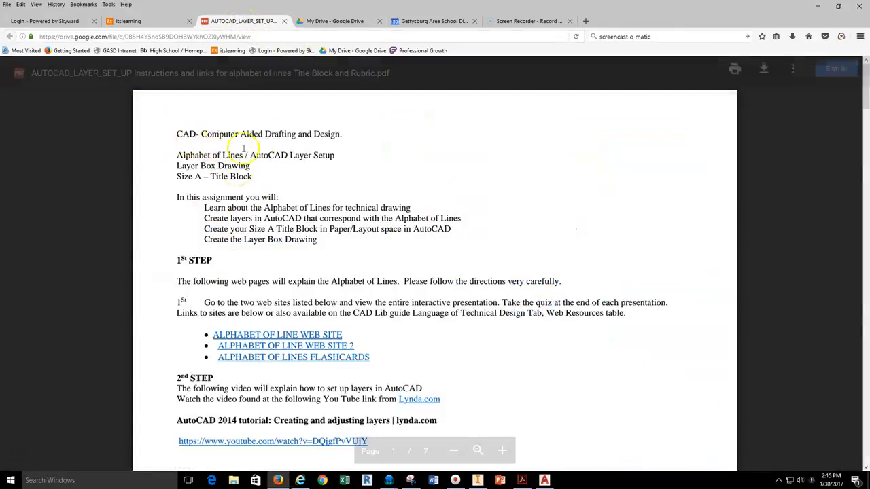
scroll(266, 164, down, 2)
scroll(267, 164, up, 1)
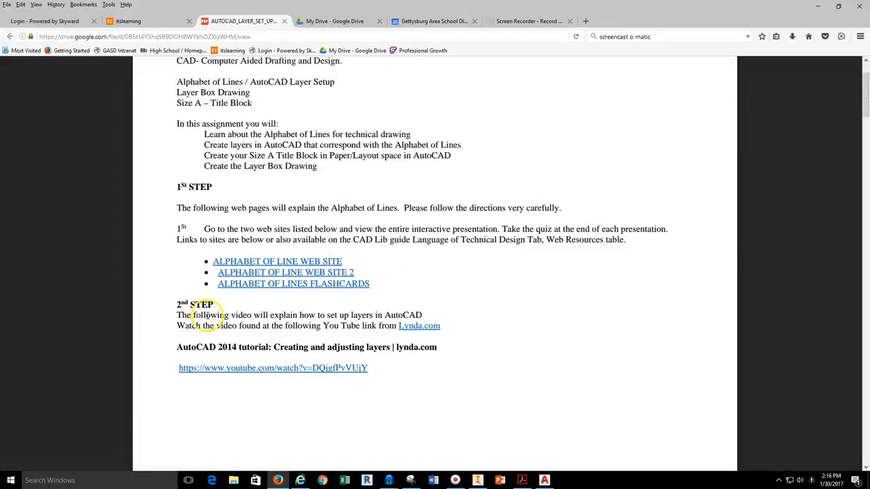
scroll(184, 317, down, 4)
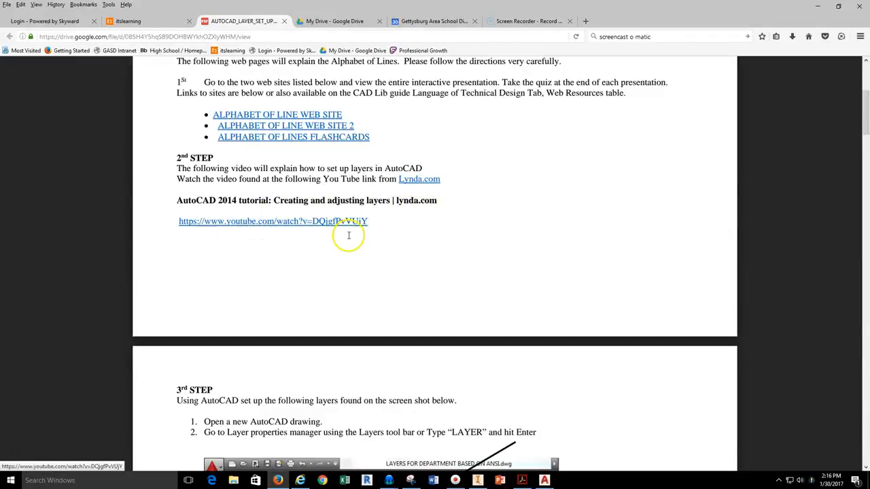
scroll(348, 235, down, 5)
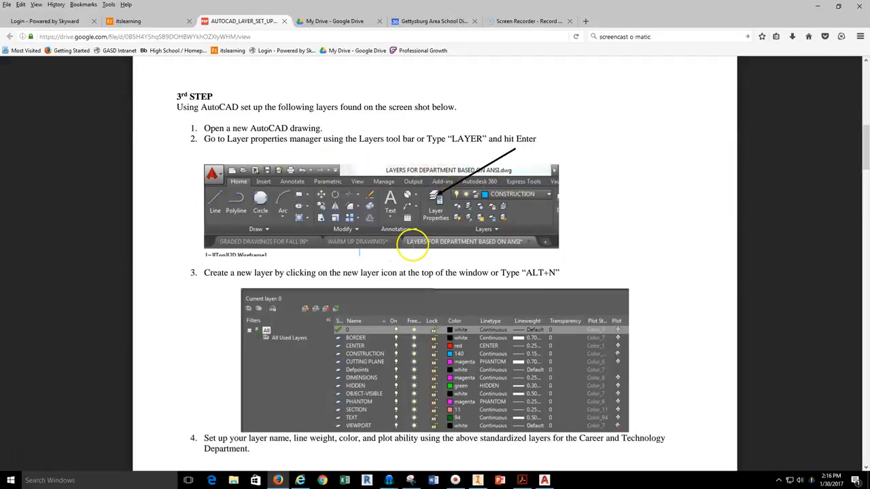
scroll(413, 248, down, 2)
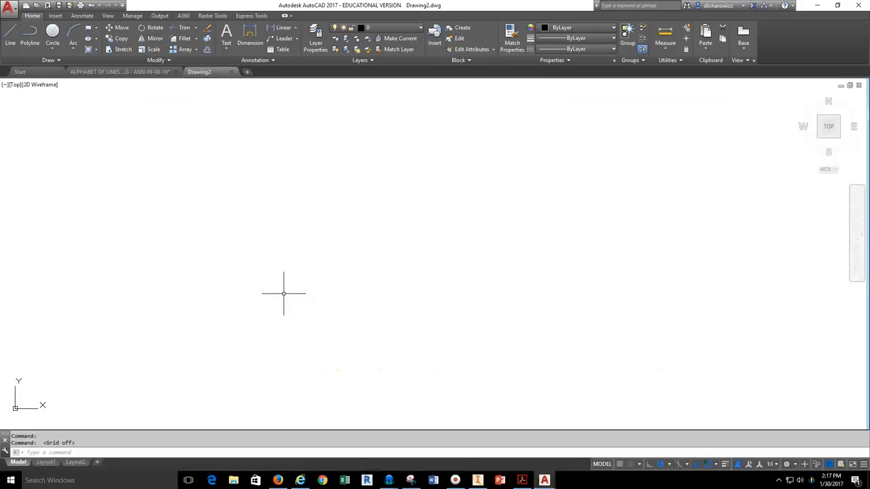
Open the Layer Properties Manager showing only layer 0, then resize the palette and its columns.
click(400, 28)
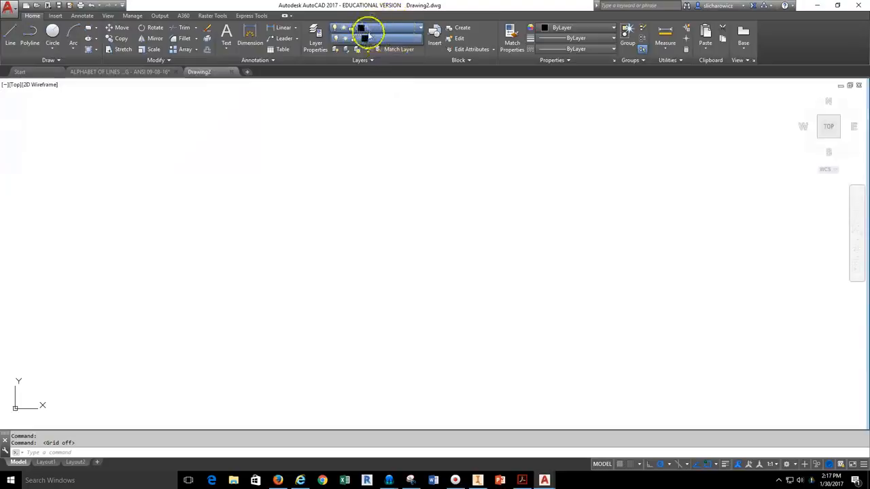
click(392, 28)
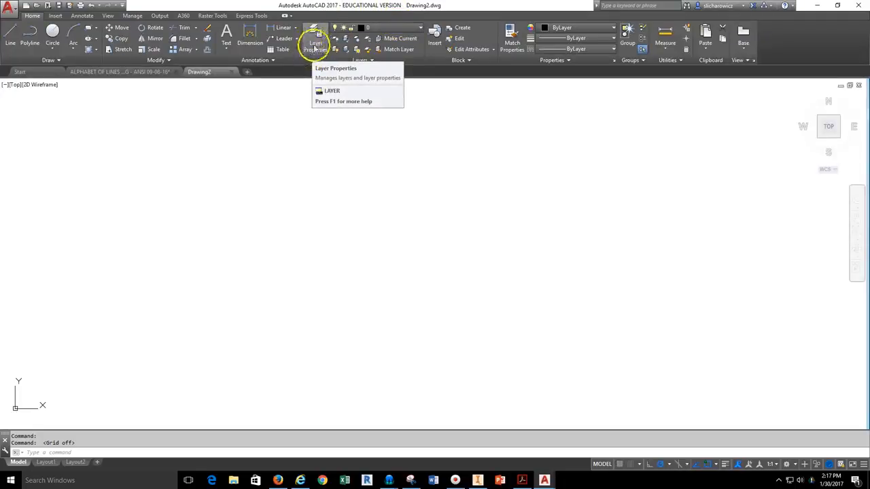
click(318, 46)
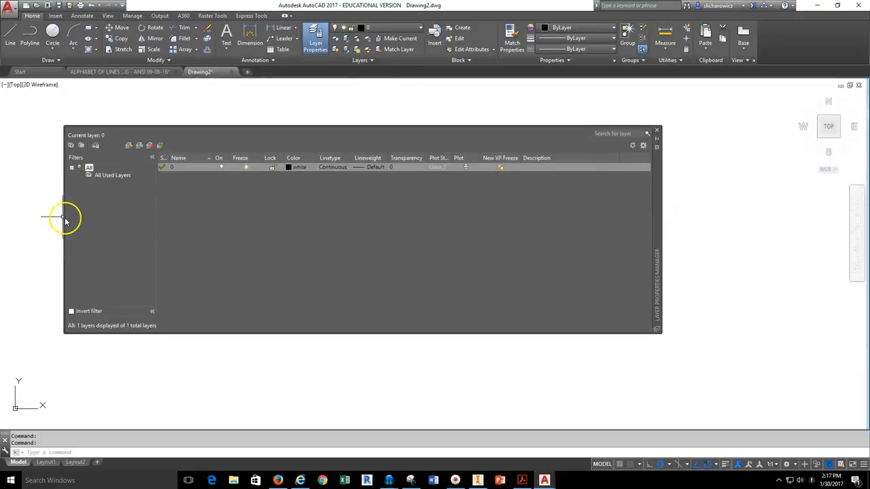
drag(64, 217, 102, 222)
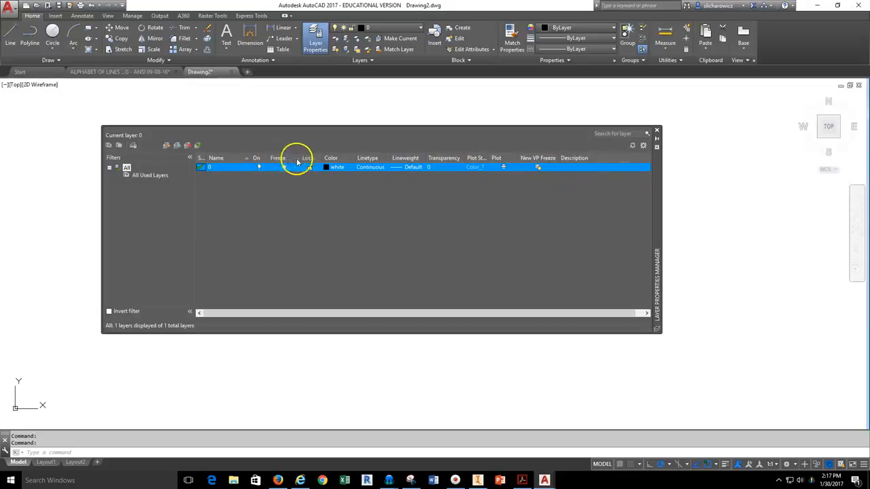
drag(297, 158, 290, 158)
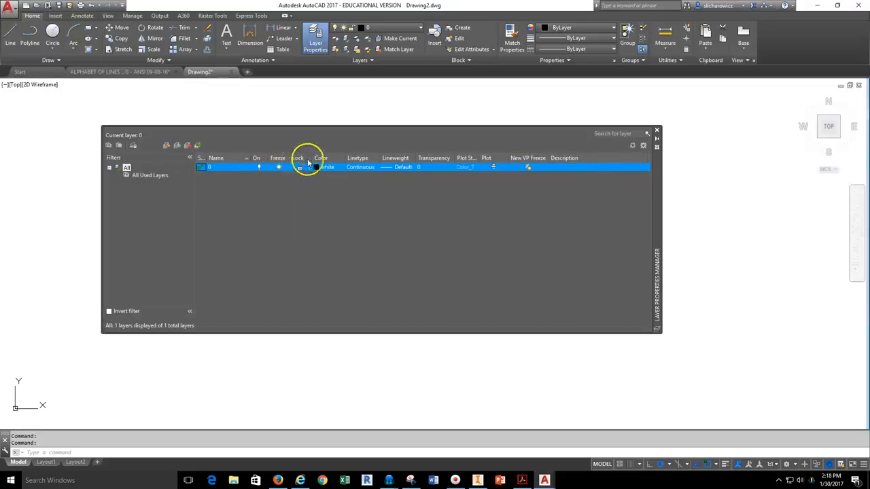
drag(343, 158, 426, 158)
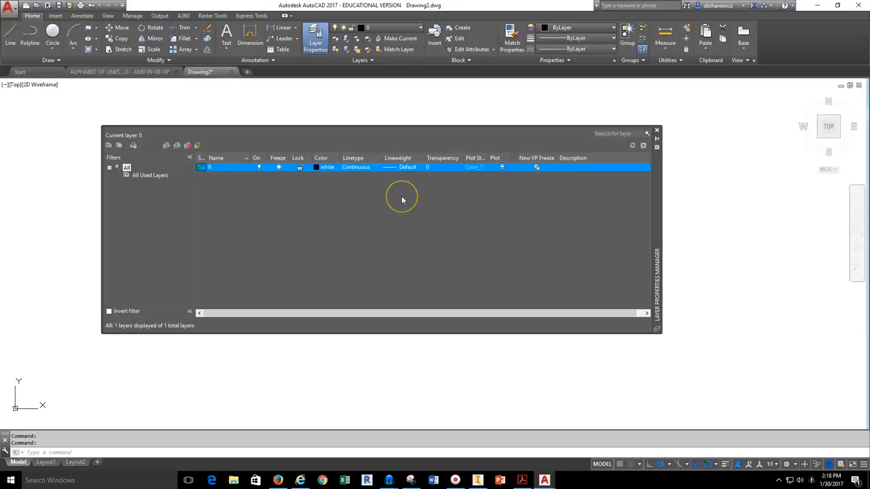
Create a new layer named CENTER, leaving its freeze and lock states unchanged.
click(167, 149)
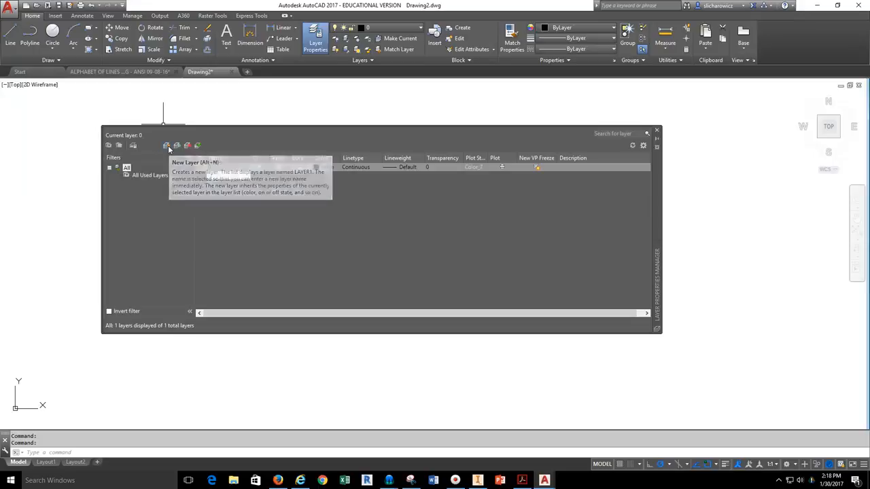
click(166, 146)
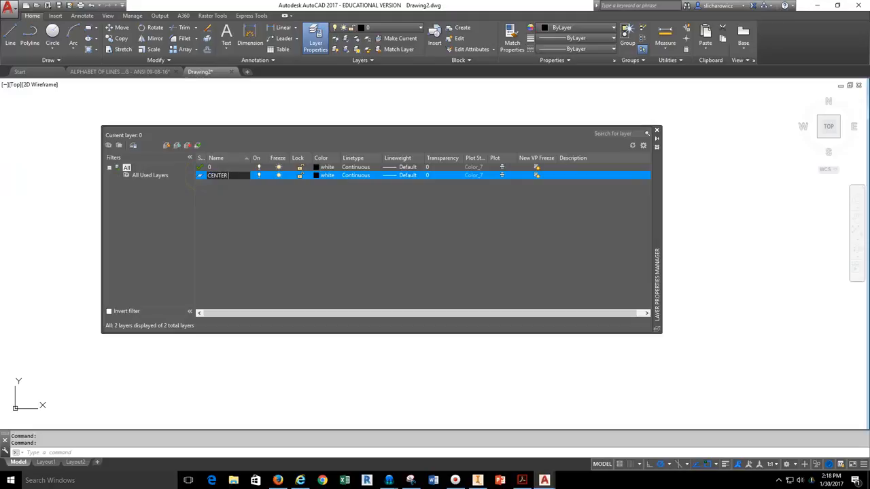
click(260, 175)
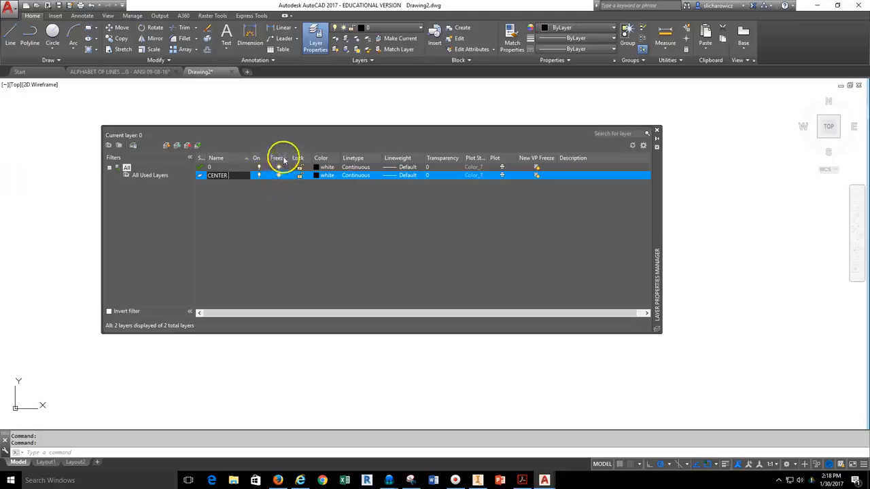
click(280, 176)
click(278, 176)
click(301, 176)
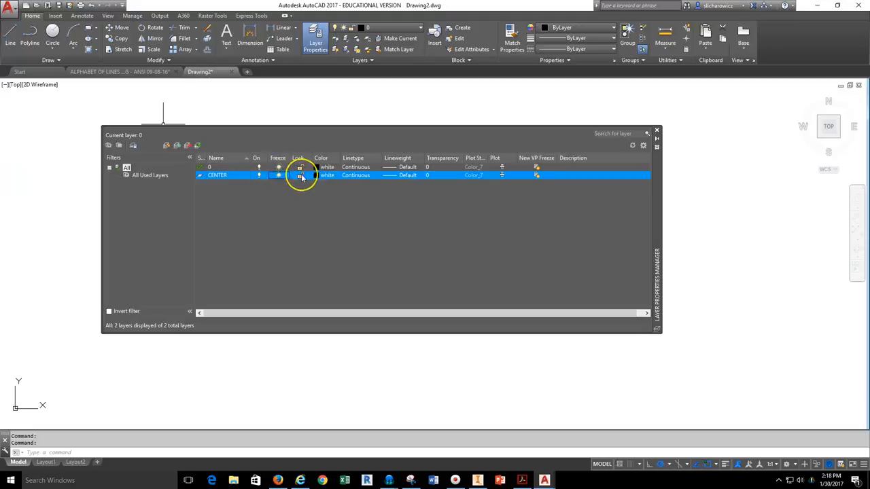
click(301, 176)
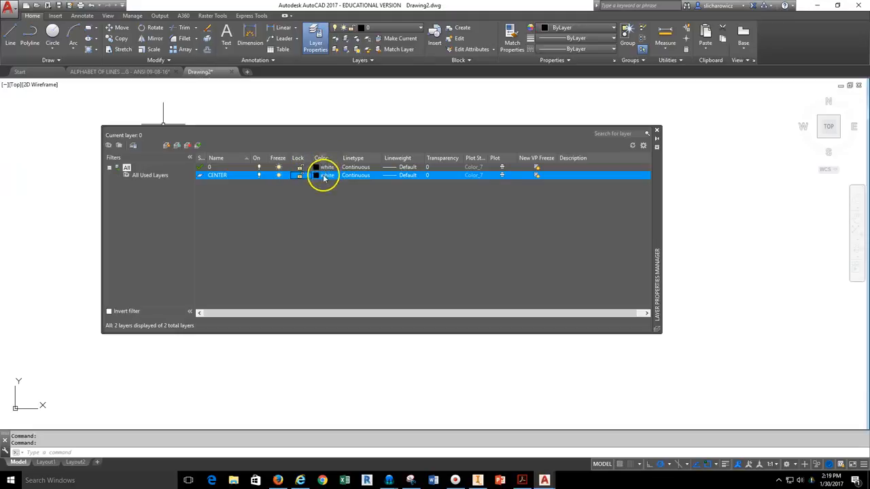
Set the CENTER layer's colour to red and bring up its Select Linetype dialog.
click(316, 176)
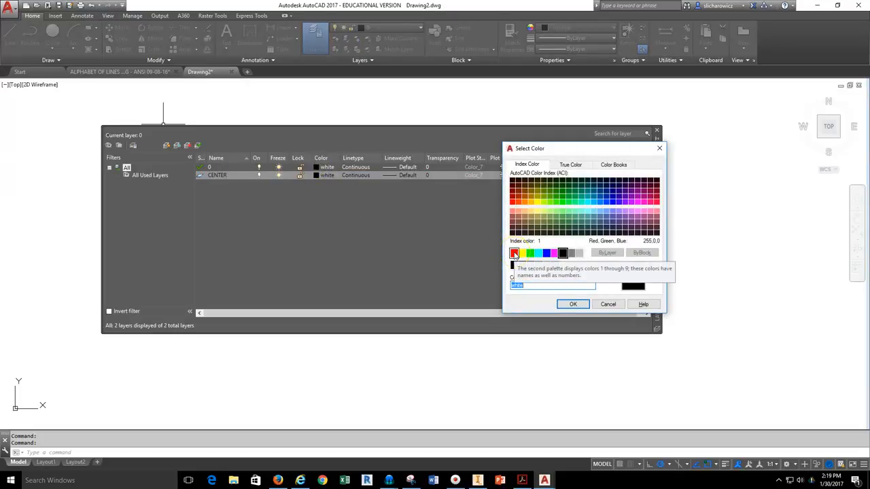
click(514, 253)
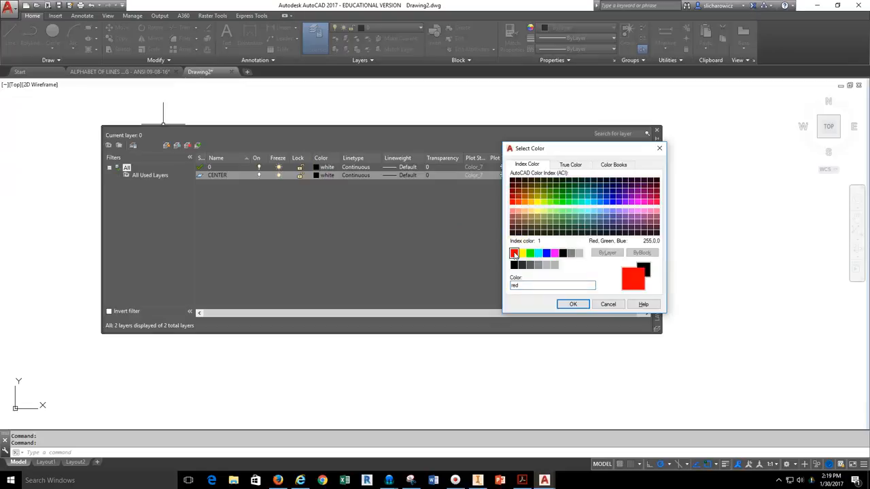
click(578, 305)
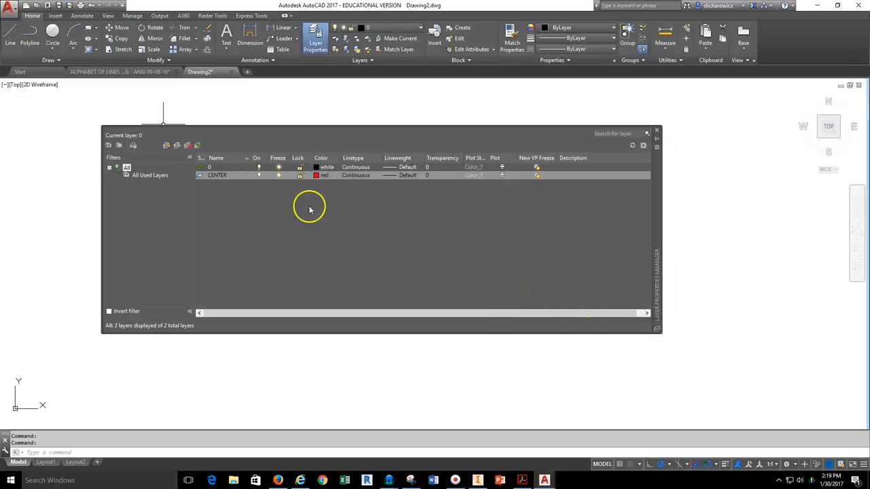
click(351, 175)
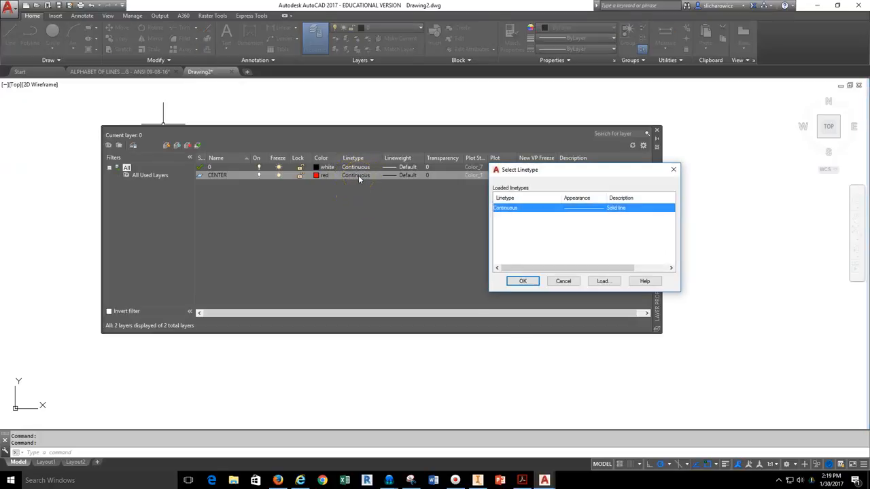
Load the CENTER linetype from acad.lin and assign it to the CENTER layer.
click(603, 281)
drag(670, 217, 673, 234)
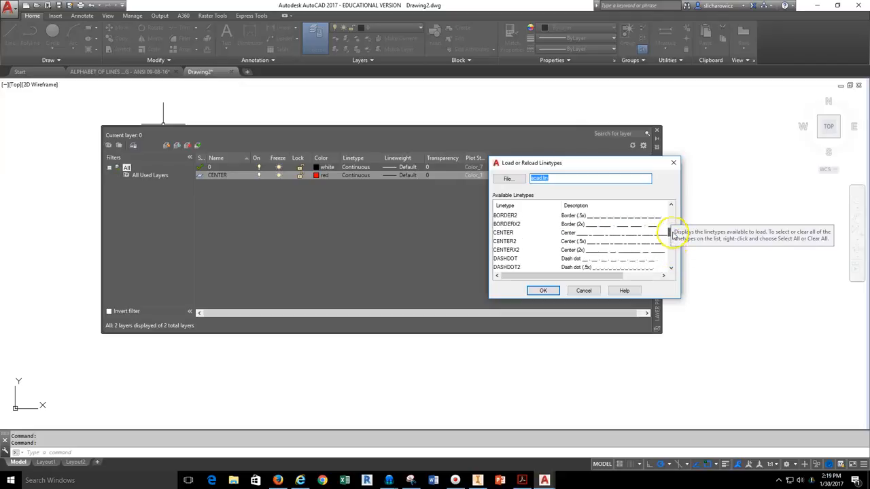
click(513, 234)
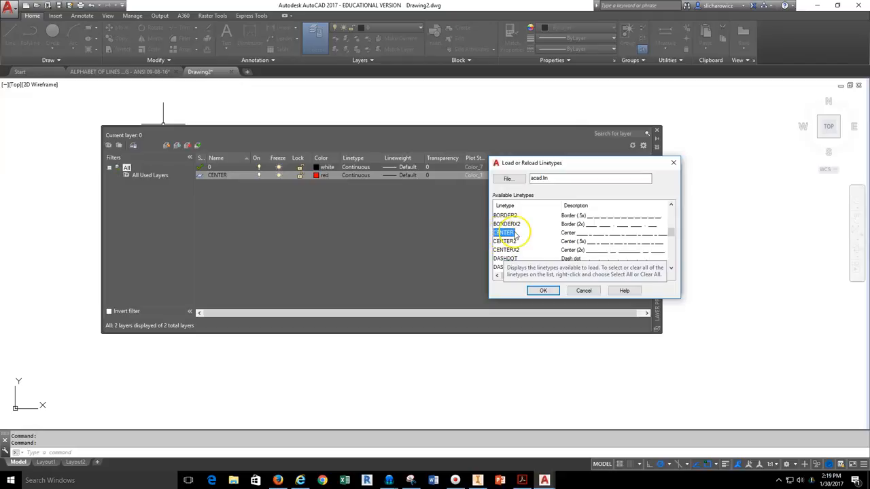
click(543, 290)
click(568, 209)
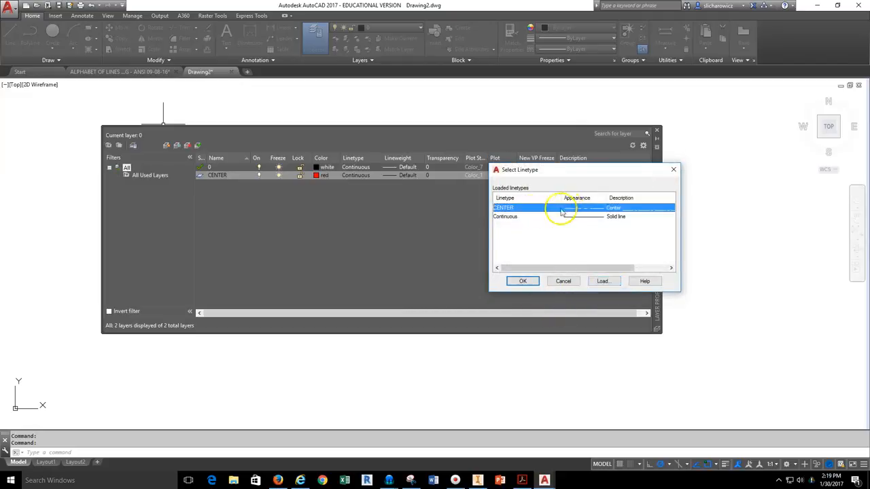
click(523, 281)
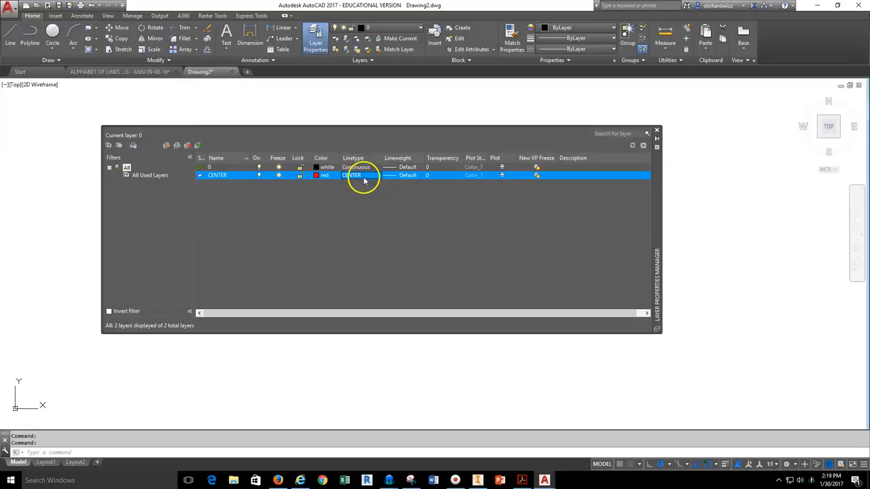
Give the CENTER layer a 0.25 mm lineweight, checking the instructions PDF midway.
click(403, 176)
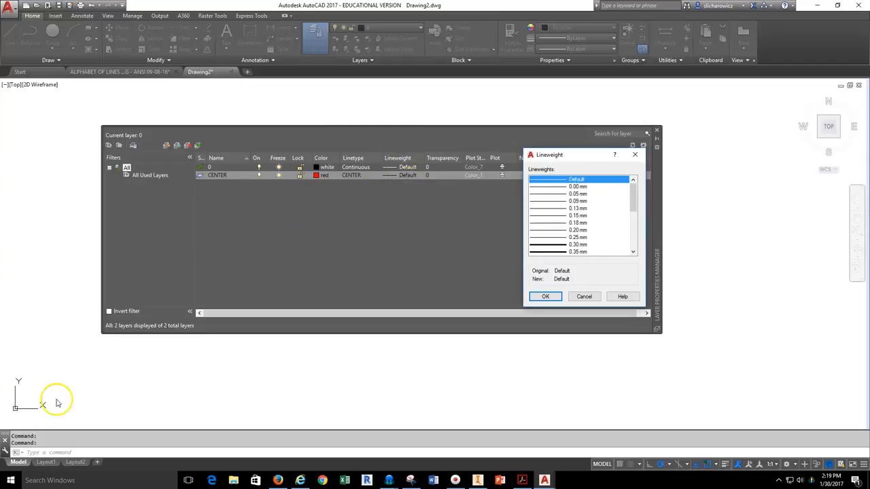
drag(633, 198, 629, 211)
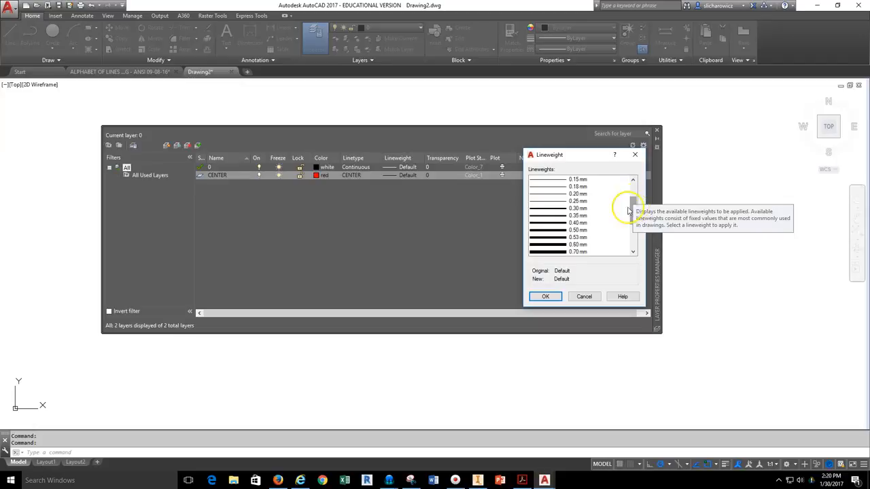
click(578, 202)
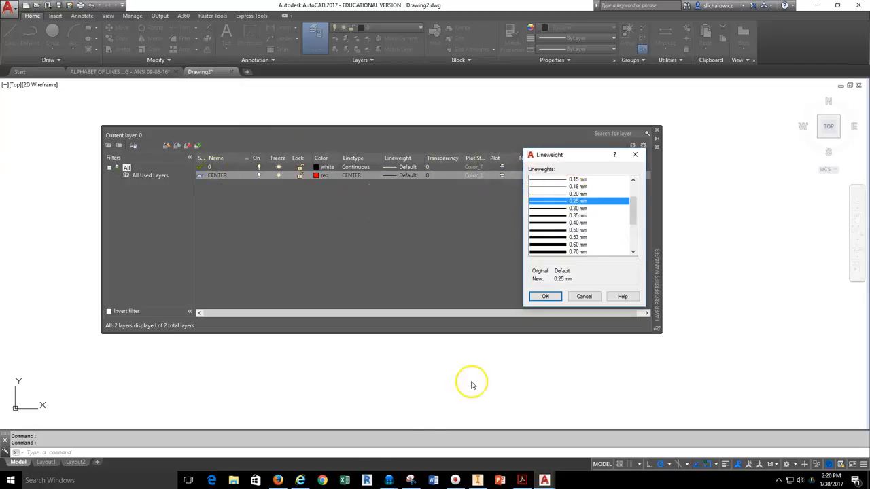
click(278, 479)
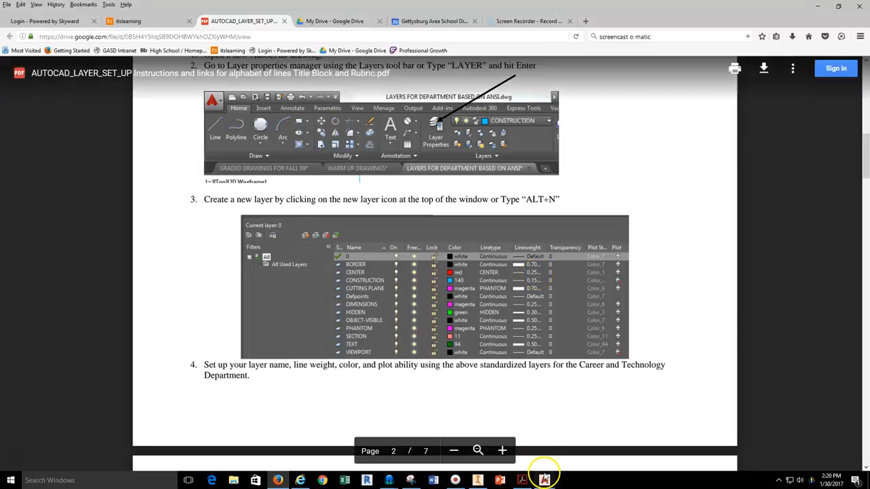
mouse_move(545, 477)
click(569, 449)
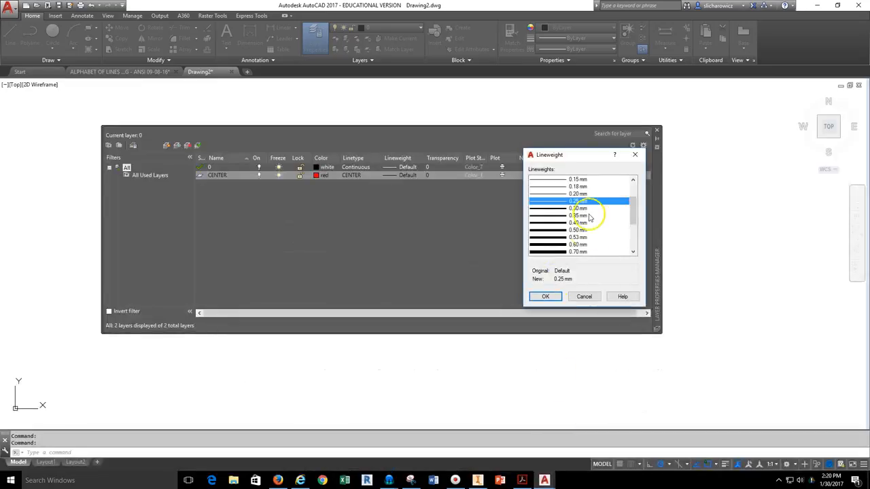
click(547, 297)
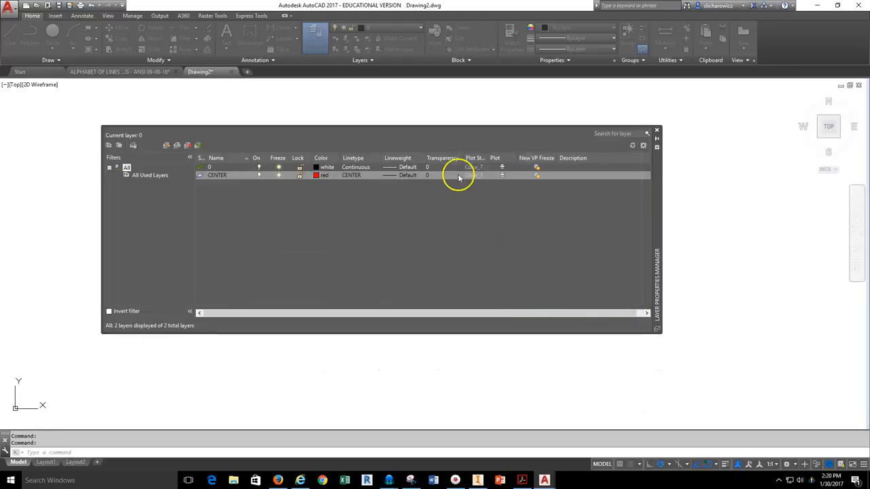
click(202, 224)
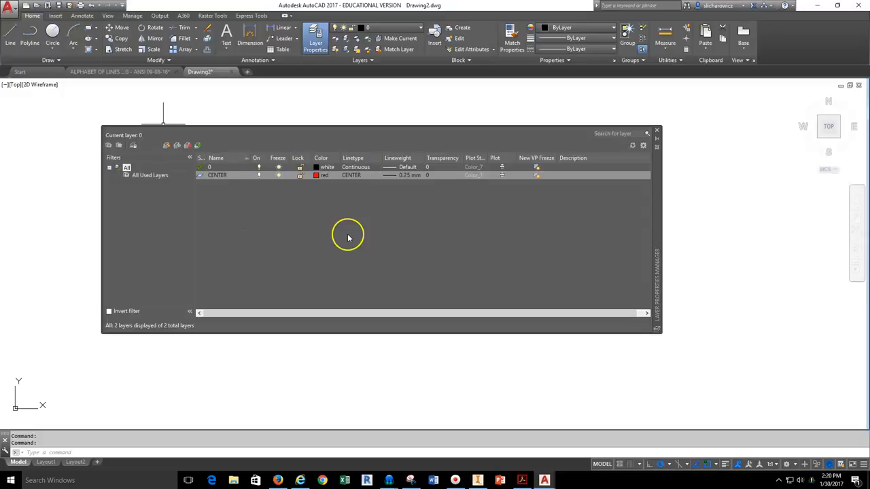
Add a new layer, Layer1, after rechecking the instructions PDF.
click(166, 146)
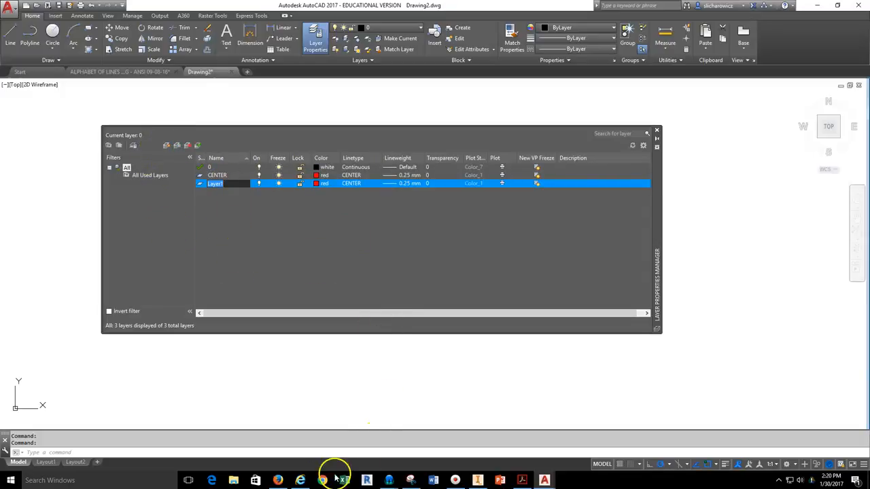
click(278, 479)
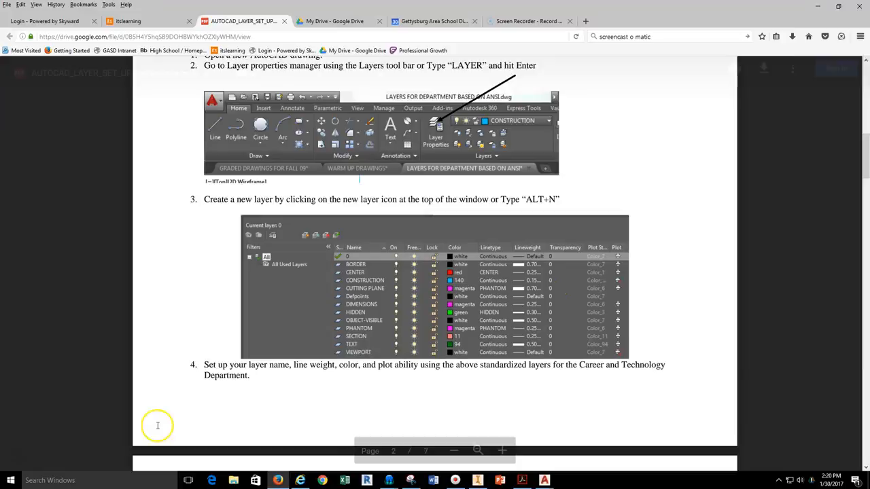
mouse_move(544, 480)
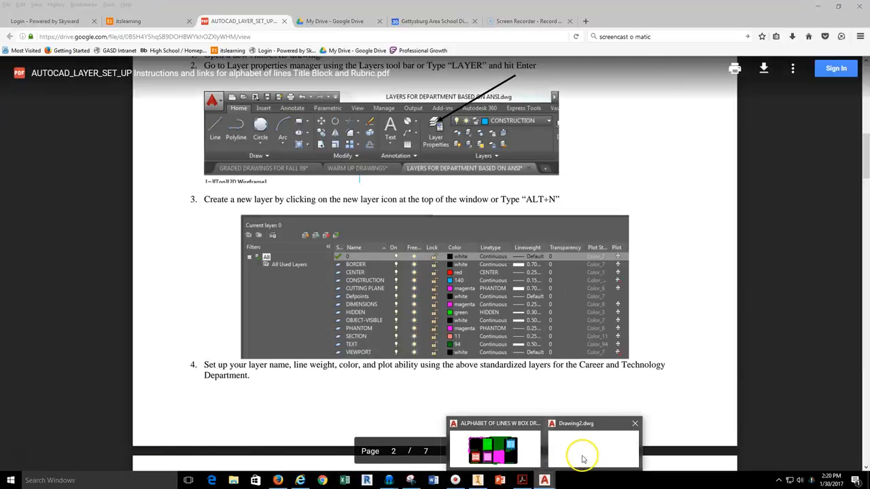
click(582, 458)
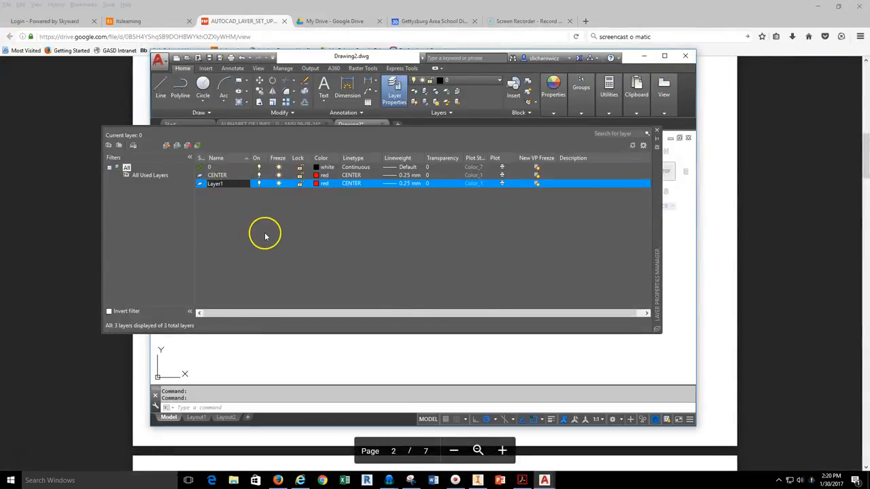
Close the Layer Properties Manager and bring up the Application menu's Save As options.
click(657, 133)
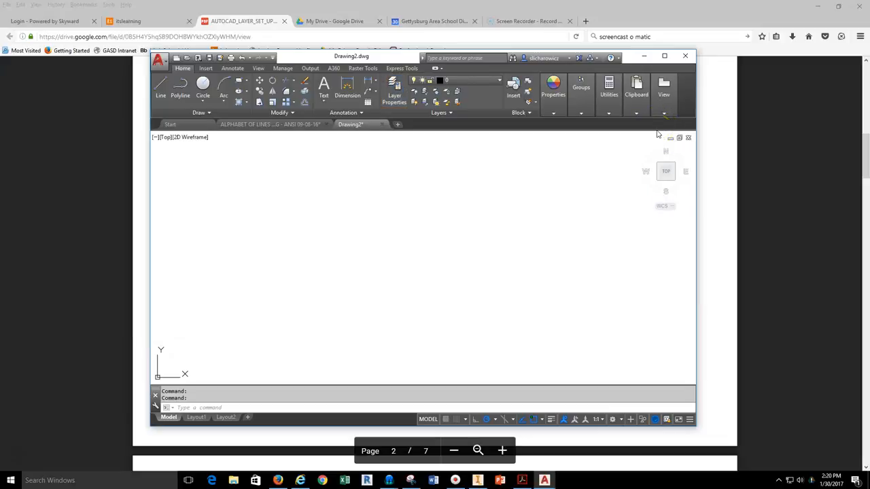
click(159, 62)
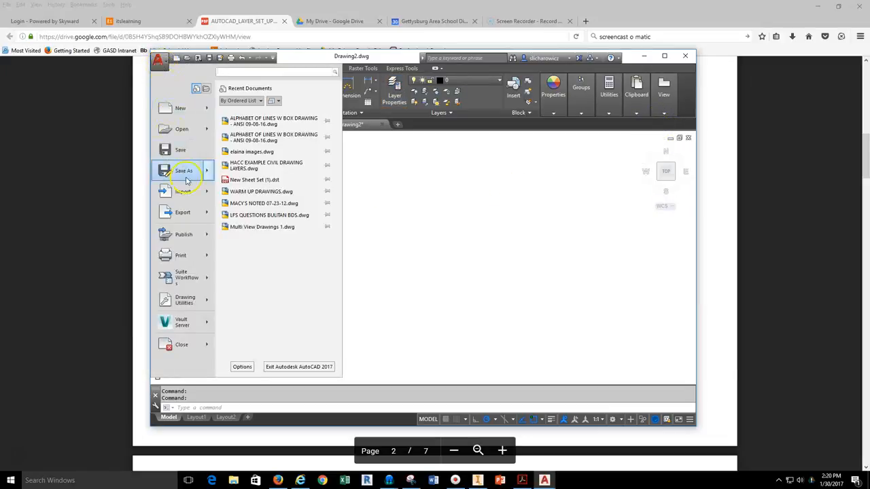
mouse_move(186, 175)
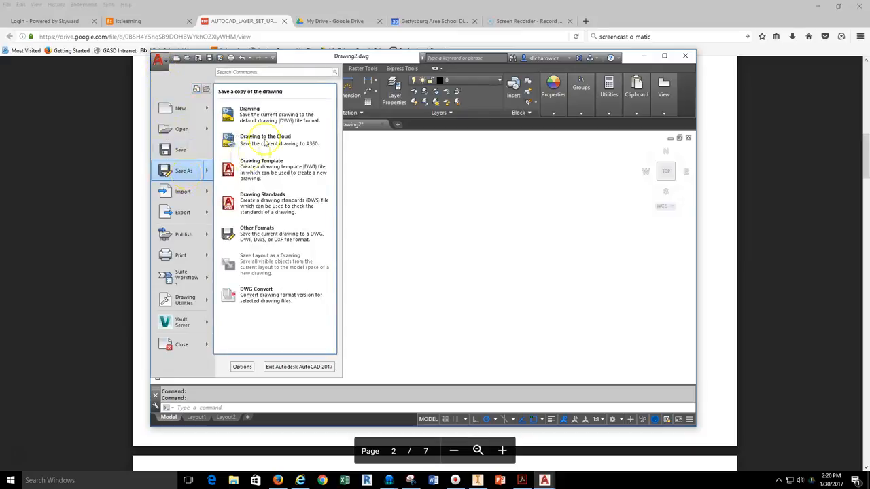
Start saving a DWG copy over the existing alphabet of lines drawing, then cancel.
click(272, 116)
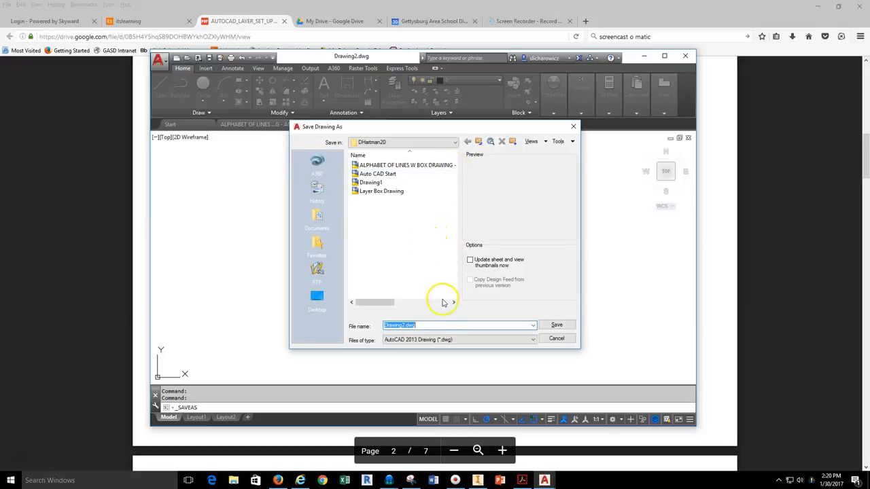
click(406, 166)
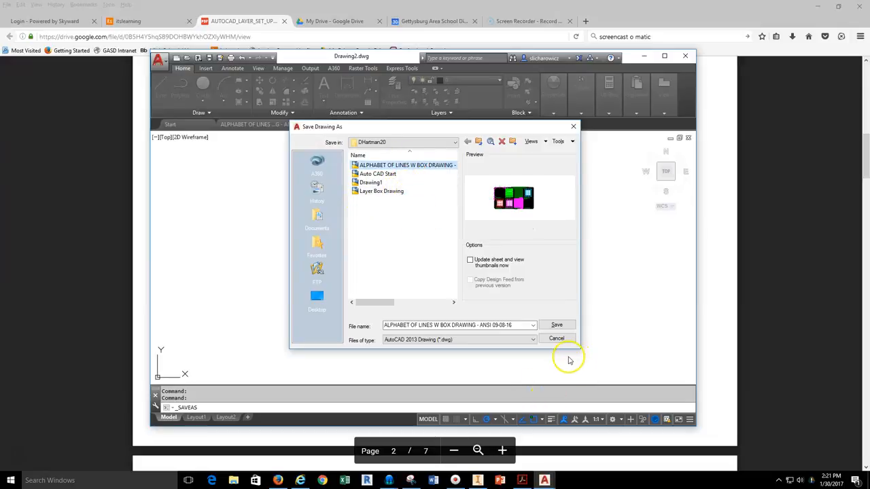
click(558, 339)
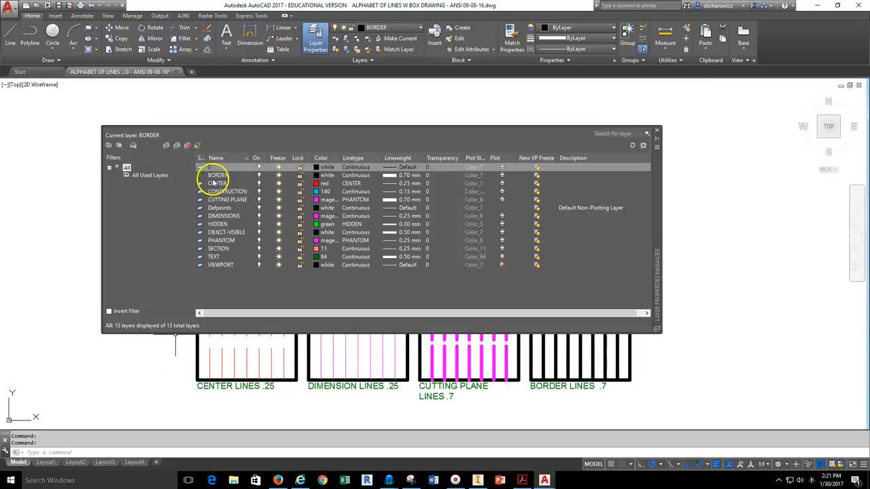
Close the layer manager, pan the box drawing into view, and check the Layer drop-down.
click(656, 131)
middle_drag(678, 159, 653, 147)
click(416, 27)
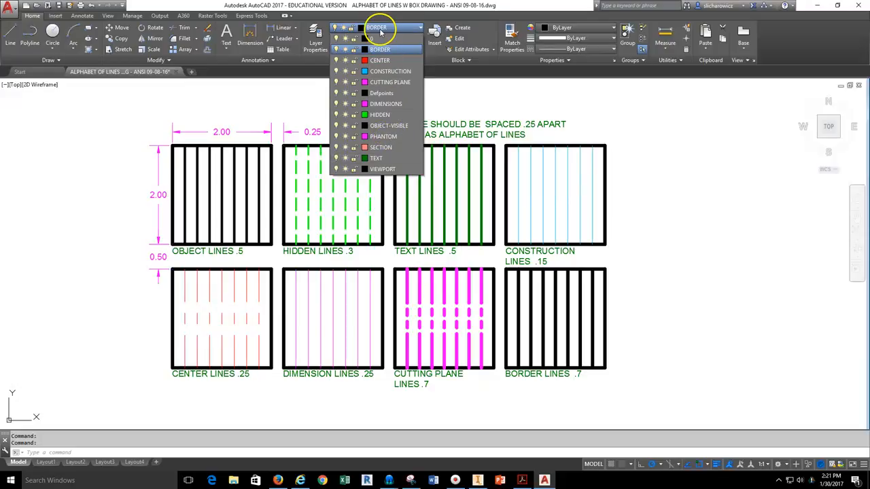
click(385, 29)
click(391, 28)
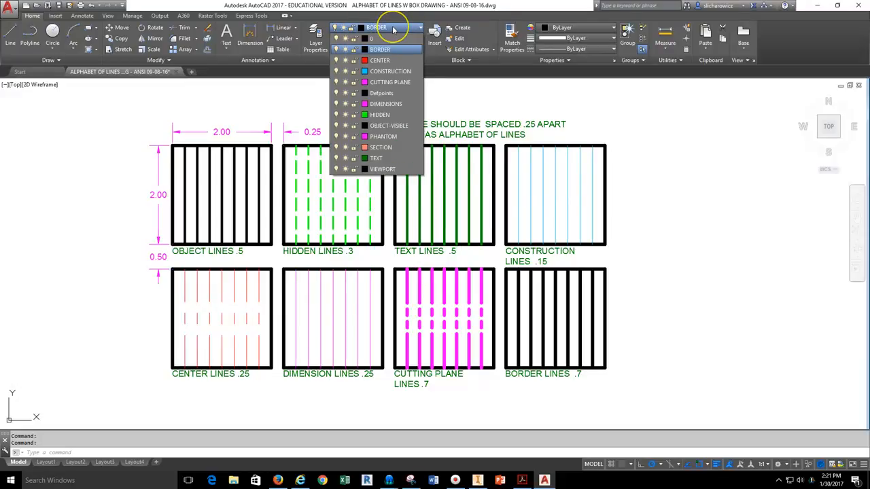
click(681, 155)
key(Escape)
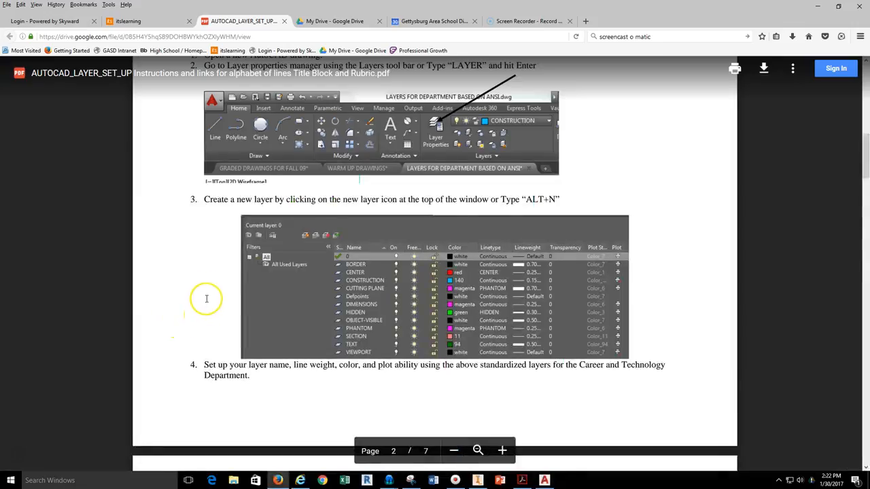
Review page 4's Layer Box Drawing and title block in the PDF, then return to AutoCAD.
scroll(202, 292, down, 5)
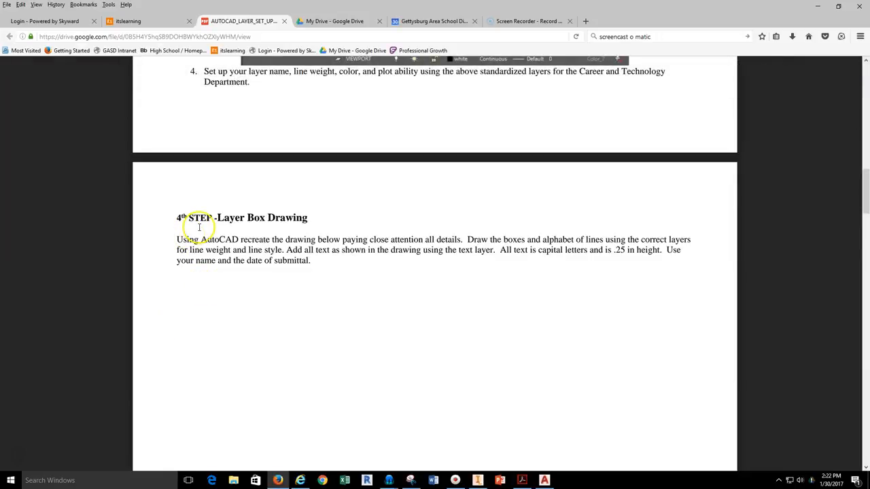
scroll(187, 235, down, 10)
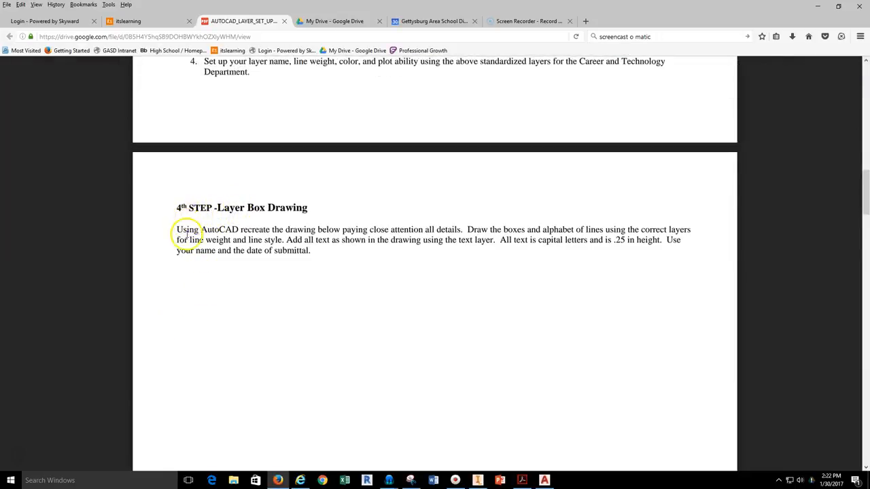
scroll(187, 235, down, 3)
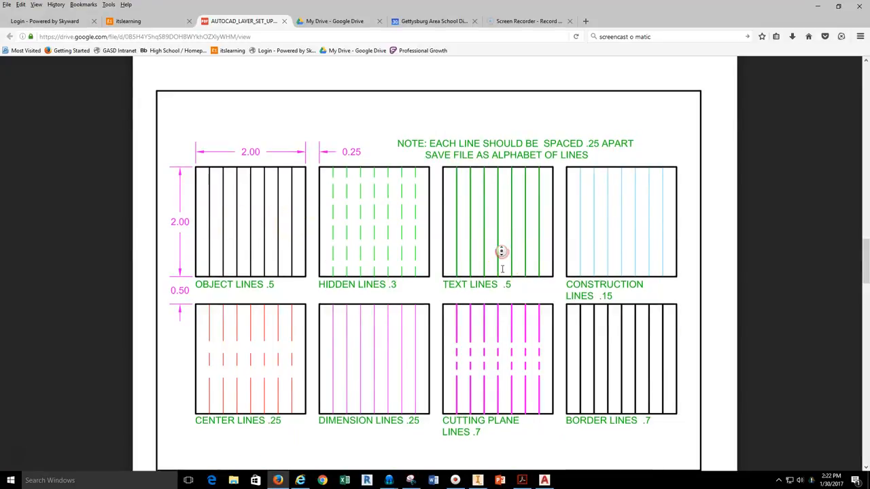
scroll(501, 252, down, 5)
scroll(503, 273, up, 4)
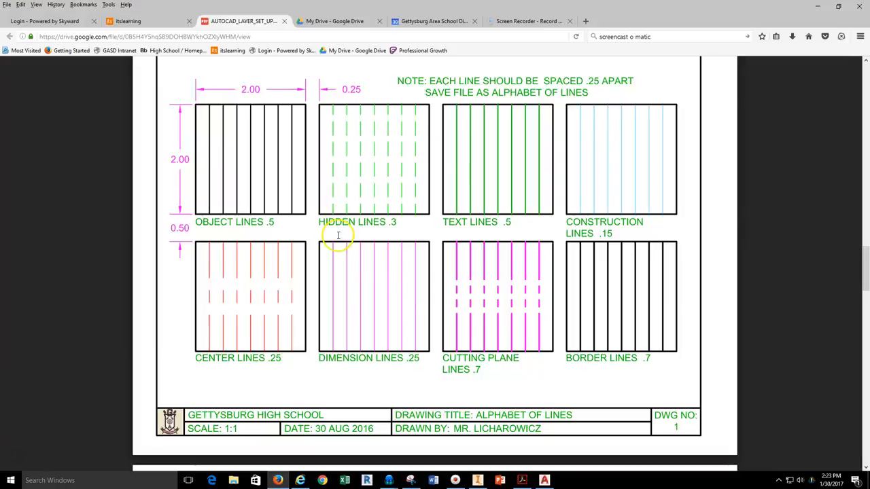
click(544, 478)
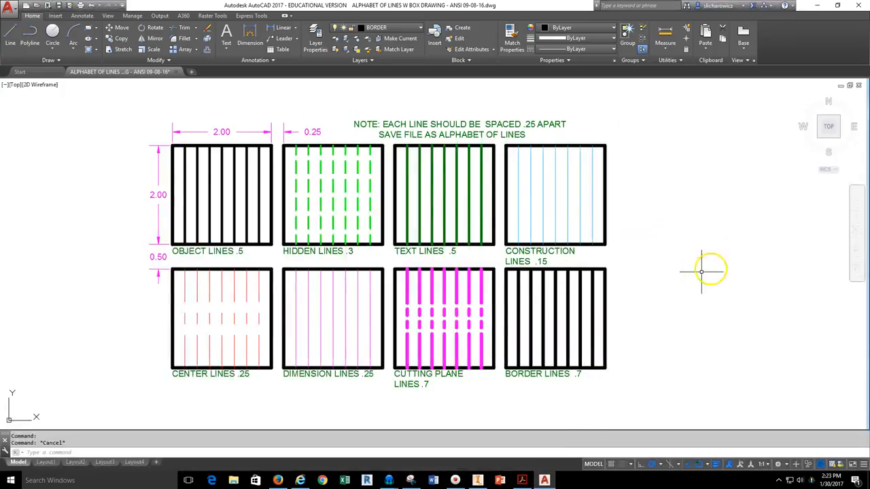
Pan the boxes to the left and set OBJECT-VISIBLE as the current layer.
scroll(541, 246, down, 3)
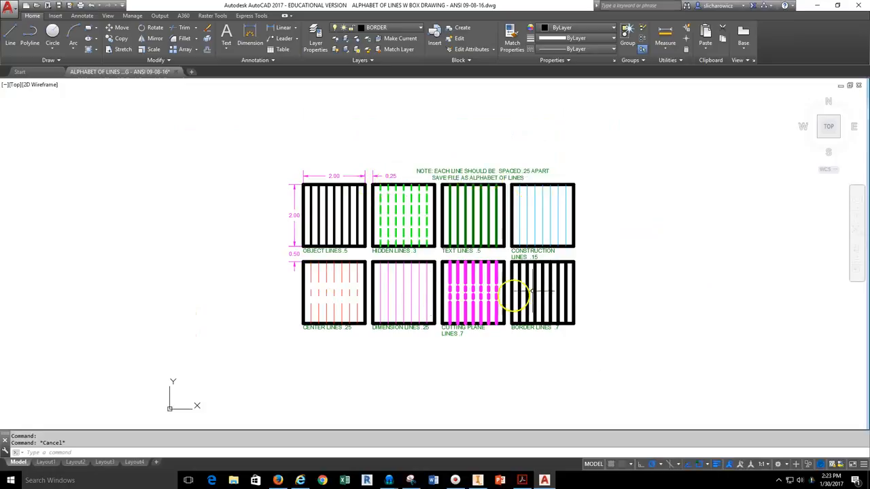
mouse_move(612, 262)
middle_down()
mouse_move(477, 255)
mouse_move(468, 243)
middle_up()
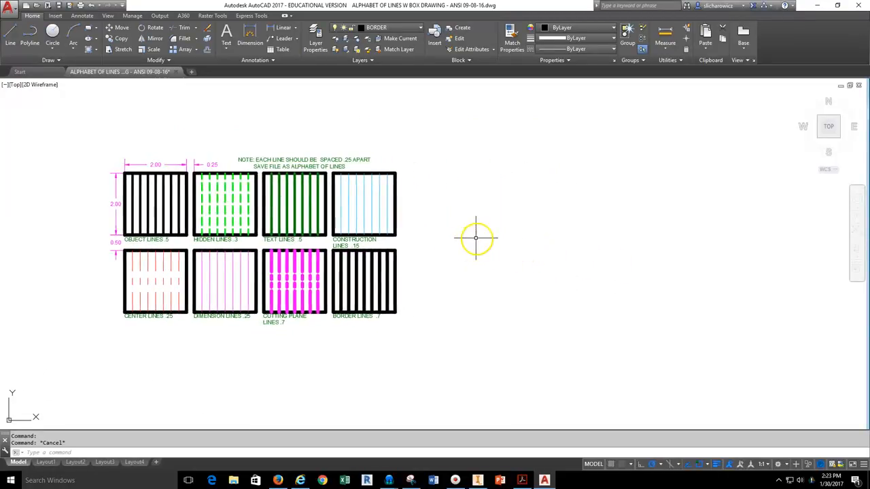
click(88, 28)
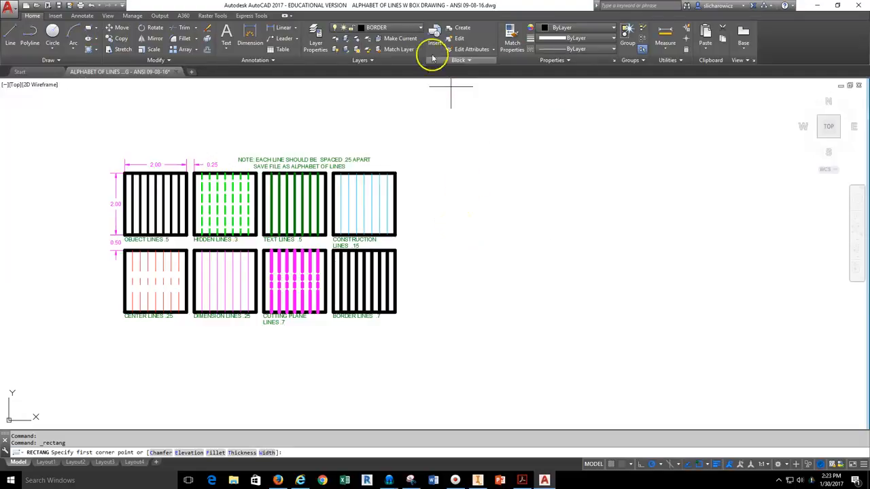
click(415, 28)
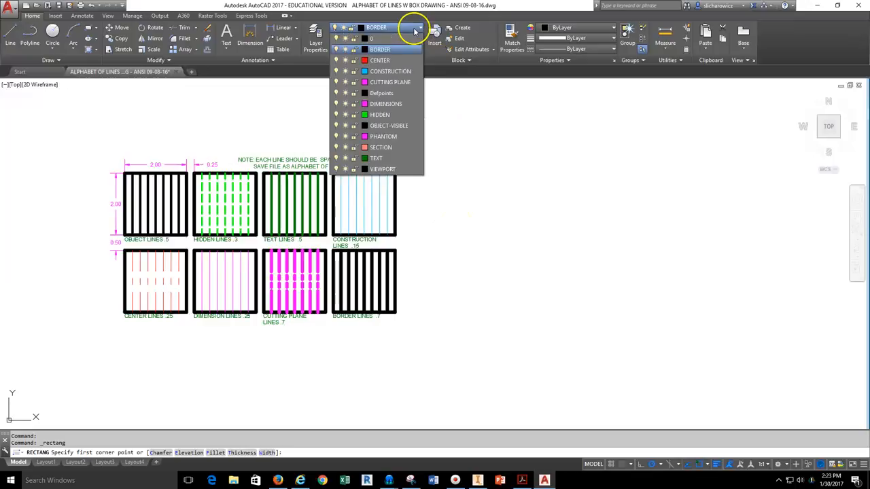
click(397, 130)
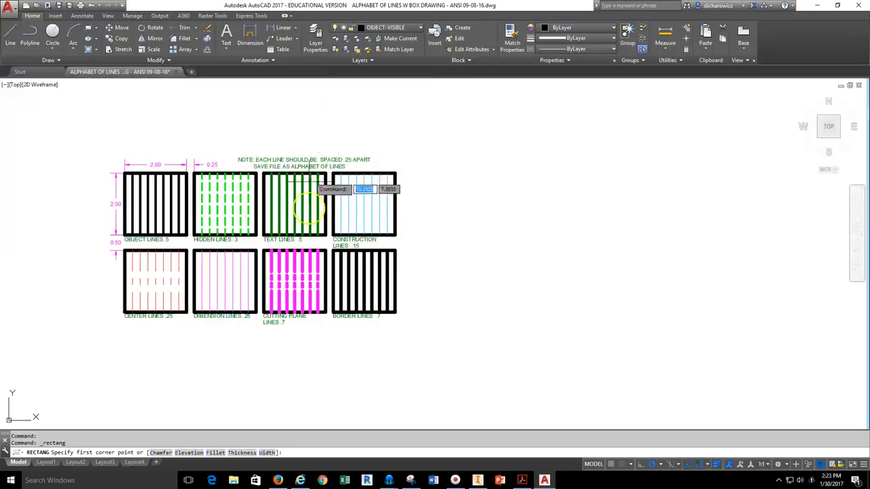
Draw a 2 by 2 square beside the existing boxes.
click(88, 28)
middle_drag(628, 242, 435, 250)
click(385, 249)
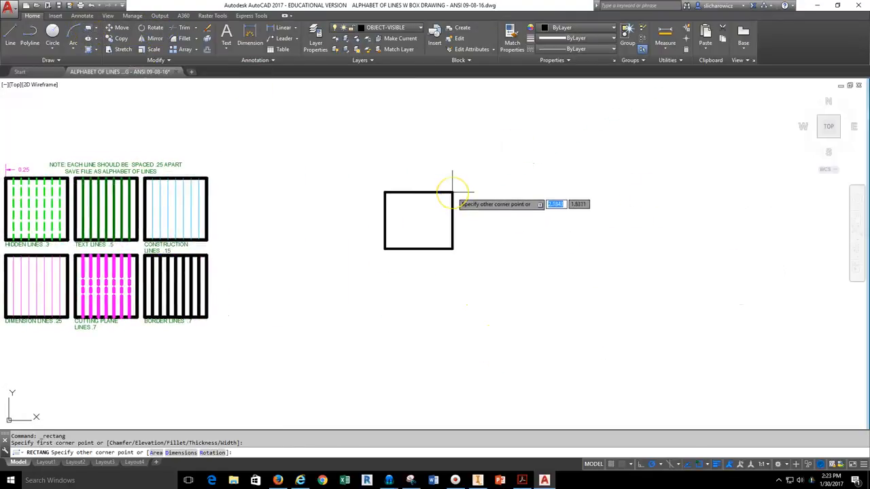
key(Return)
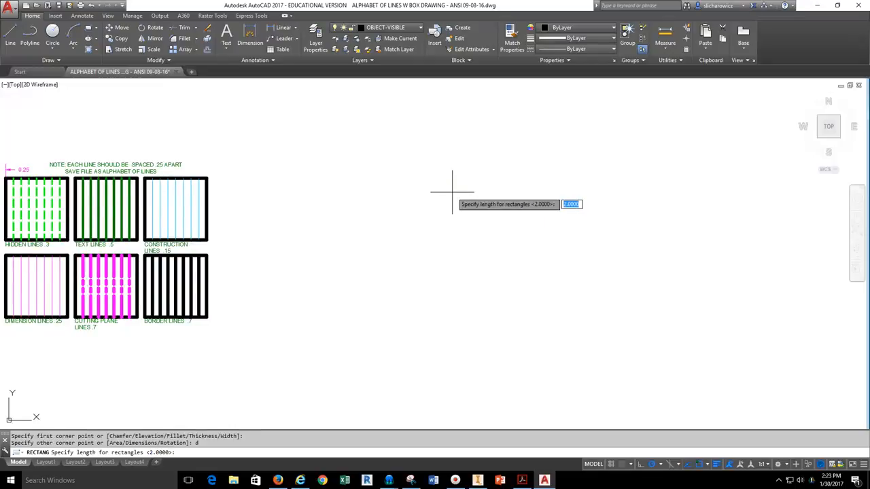
text(2)
key(Return)
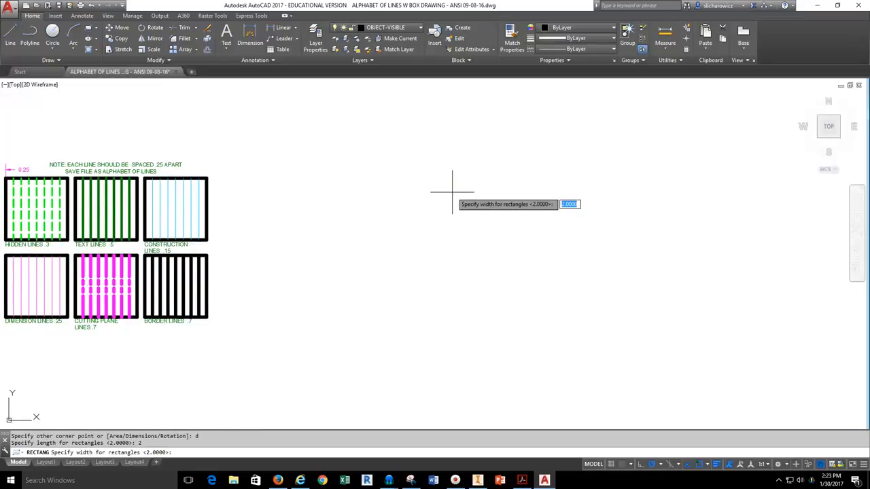
text(2)
key(Return)
click(466, 172)
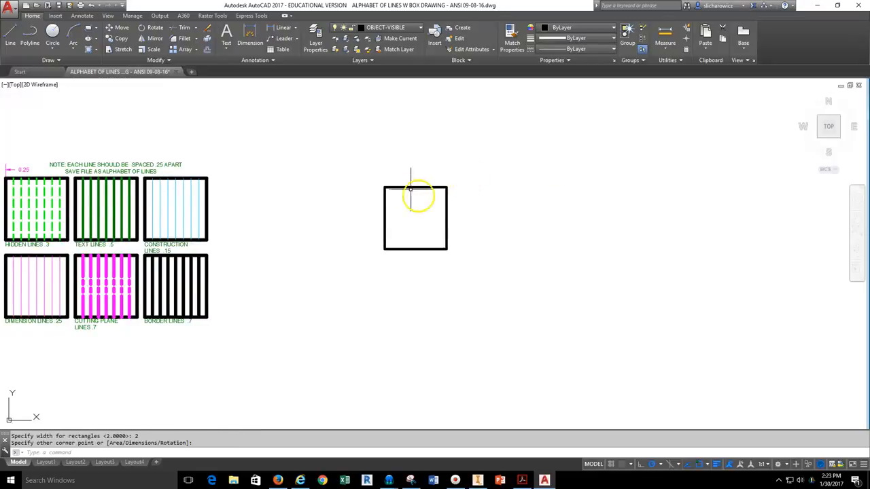
scroll(389, 222, up, 4)
scroll(393, 207, down, 4)
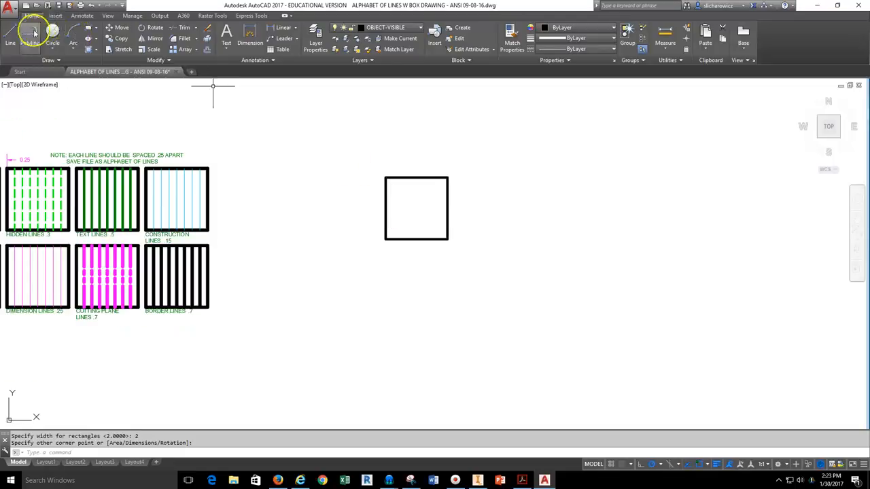
Draw a vertical line 0.25 in from the square's left side down to its bottom edge.
click(10, 38)
scroll(400, 188, up, 4)
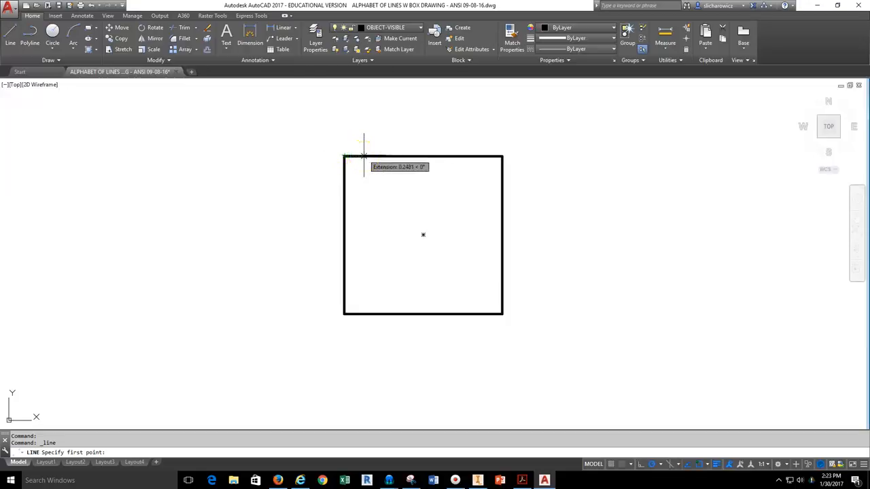
text(.25)
key(Return)
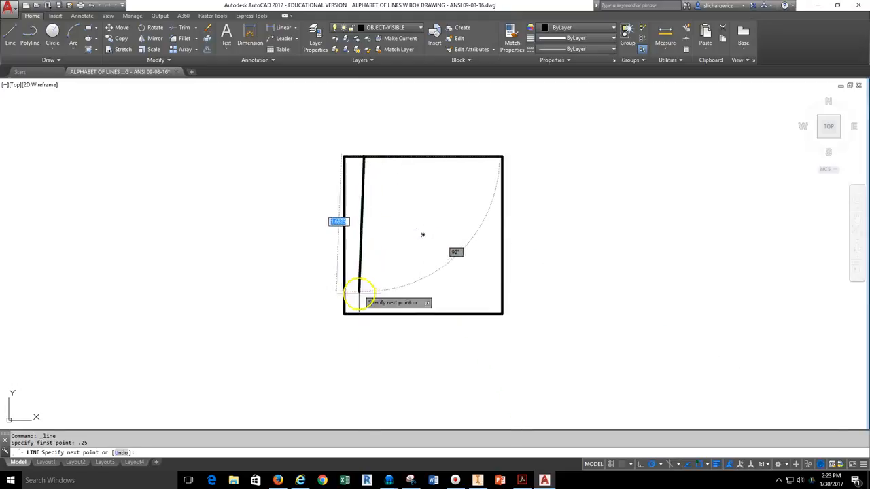
click(365, 313)
key(Escape)
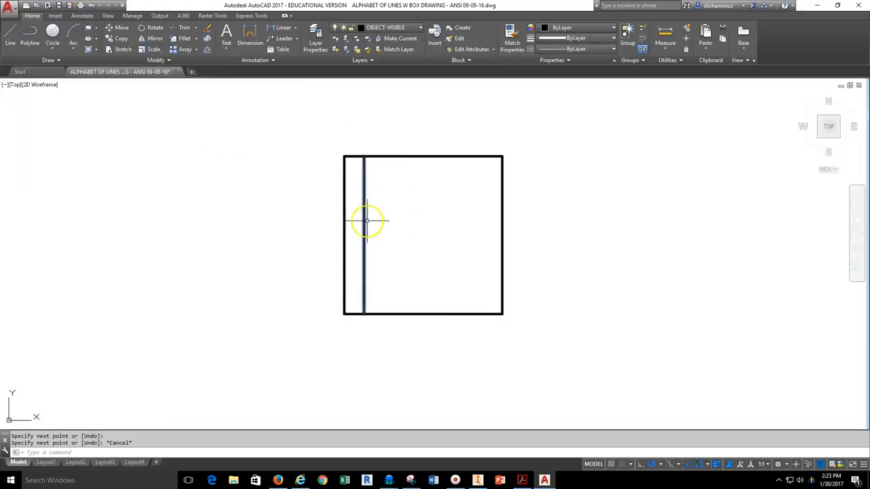
click(207, 51)
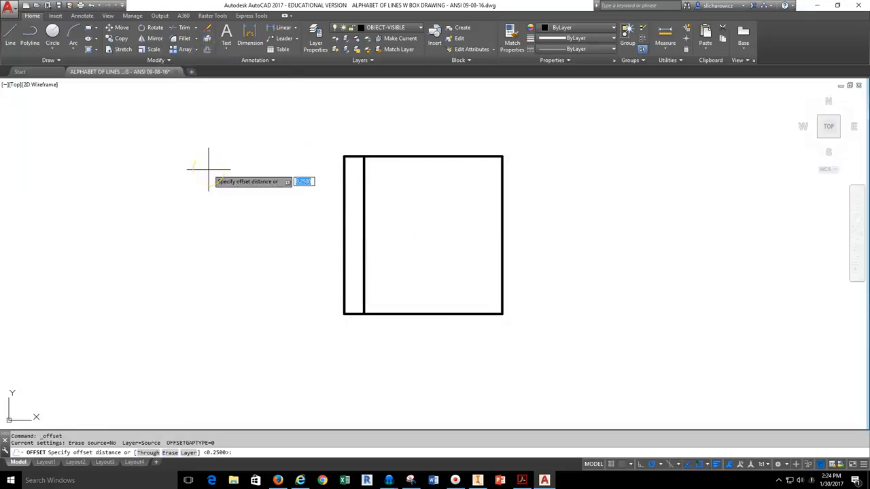
Offset the vertical line six times at 0.25 spacing across the square's width.
text(.25)
key(Return)
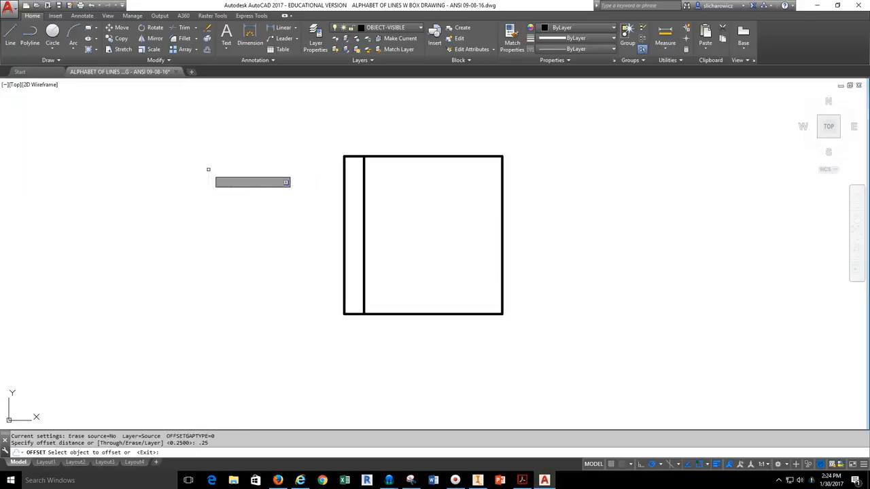
click(363, 195)
click(401, 202)
click(384, 198)
click(425, 193)
click(404, 189)
click(462, 190)
click(424, 201)
click(469, 197)
click(444, 199)
click(482, 191)
click(462, 213)
click(496, 207)
key(Escape)
Select all the lines of the finished lined box.
scroll(413, 192, down, 2)
middle_drag(439, 235, 298, 231)
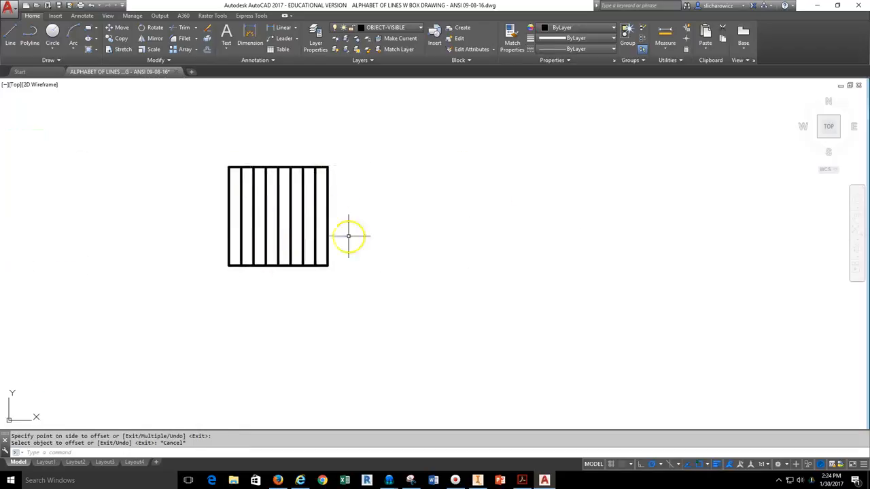
click(367, 138)
click(194, 294)
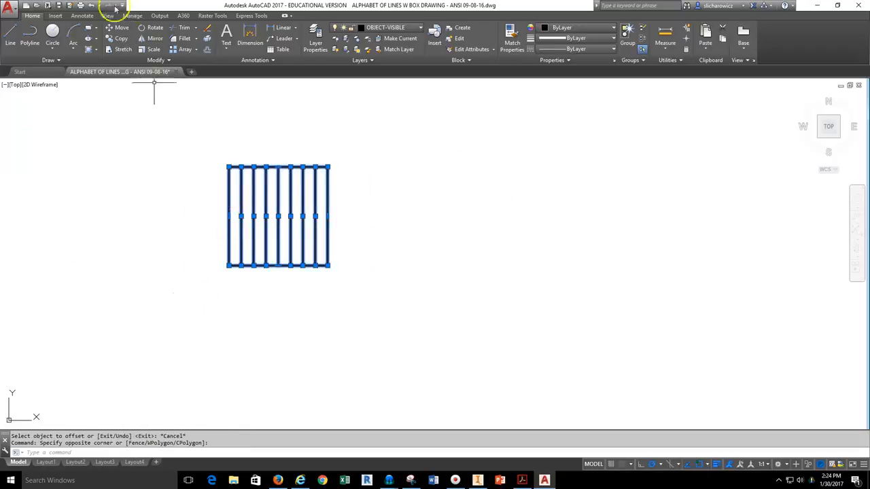
Copy the lined box from its top-left corner to 2.25, 4.5 and 6.75 on the right.
click(117, 39)
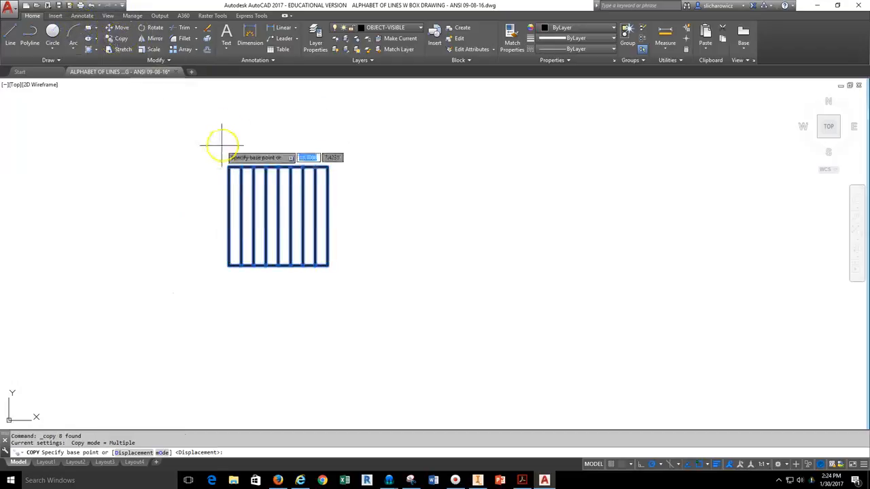
click(229, 166)
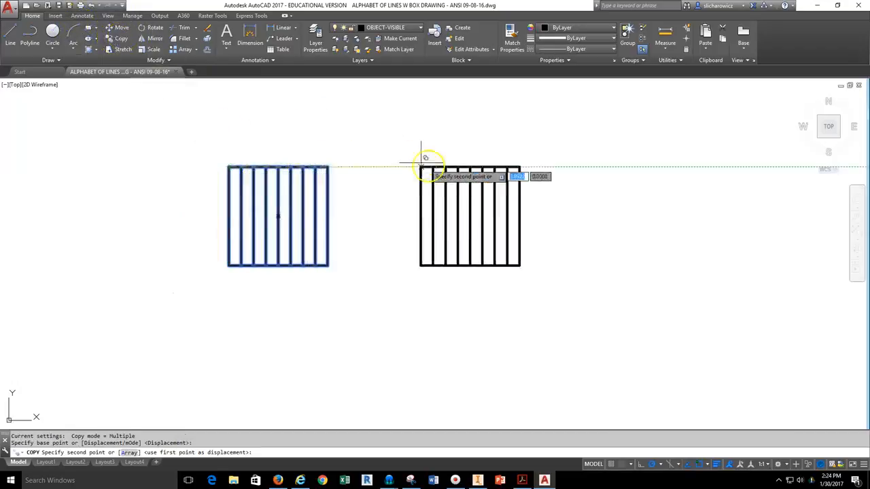
middle_drag(424, 156, 260, 159)
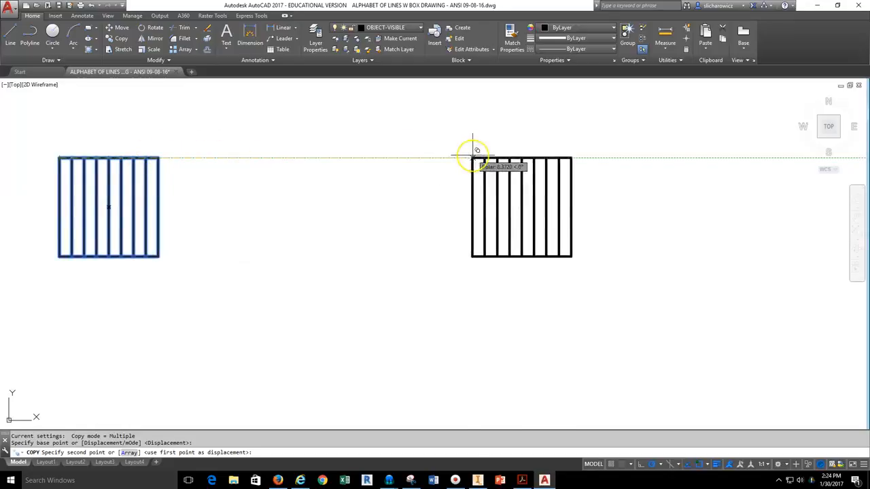
text(2.25)
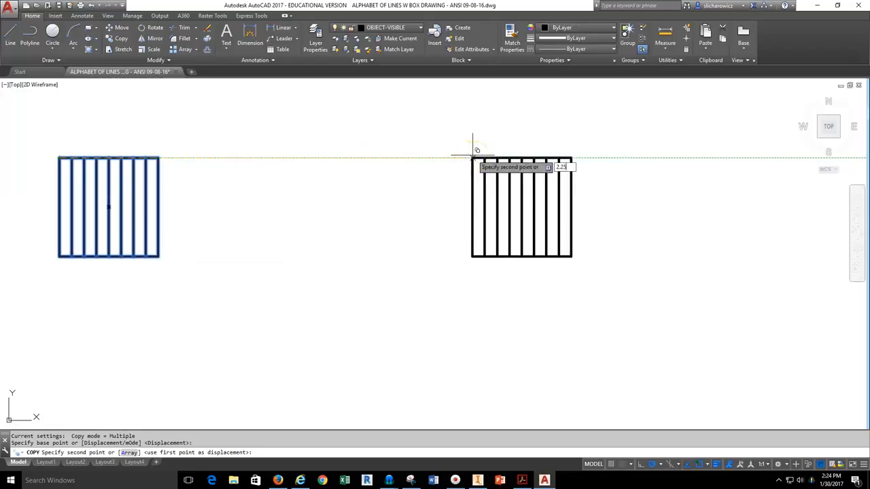
key(Return)
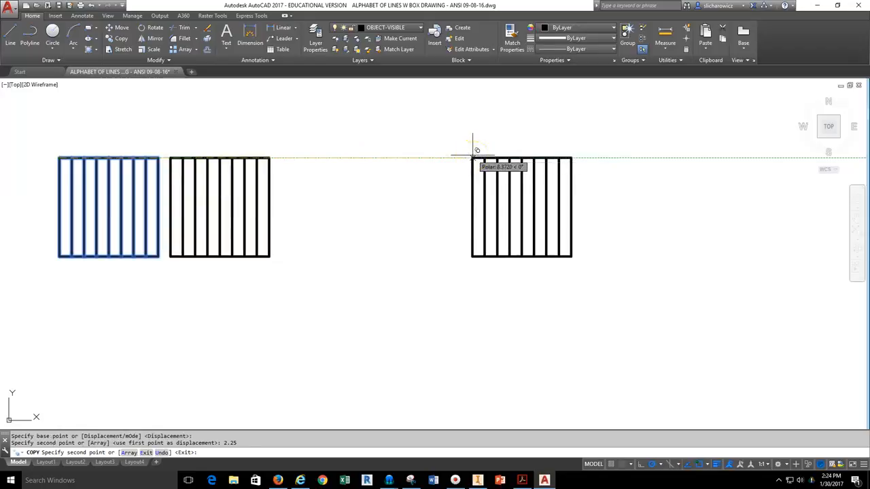
text(4.5)
key(Return)
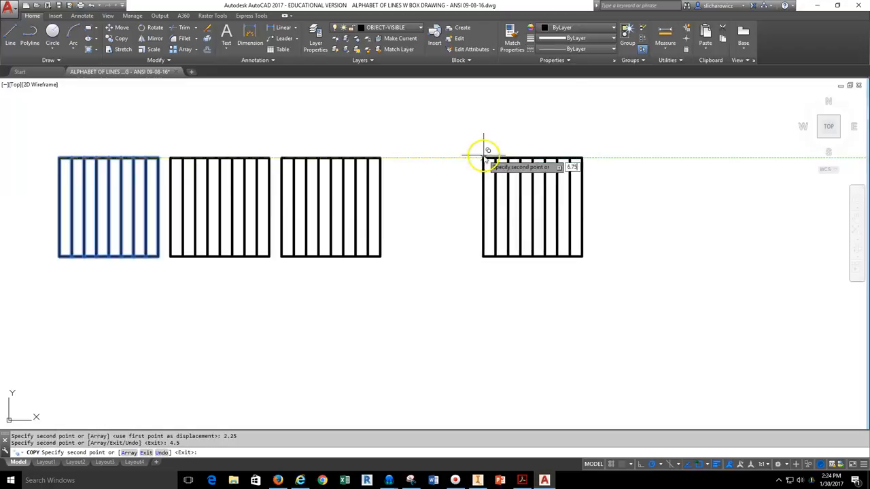
text(6.75)
key(Return)
key(Escape)
middle_drag(210, 299, 416, 275)
middle_drag(172, 215, 551, 259)
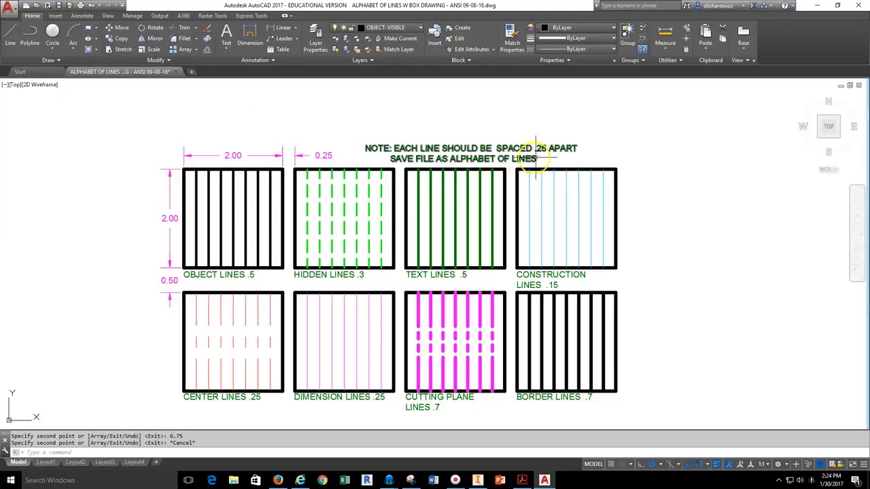
scroll(496, 173, down, 4)
Move the second box's vertical lines onto the HIDDEN layer.
middle_drag(683, 194, 360, 237)
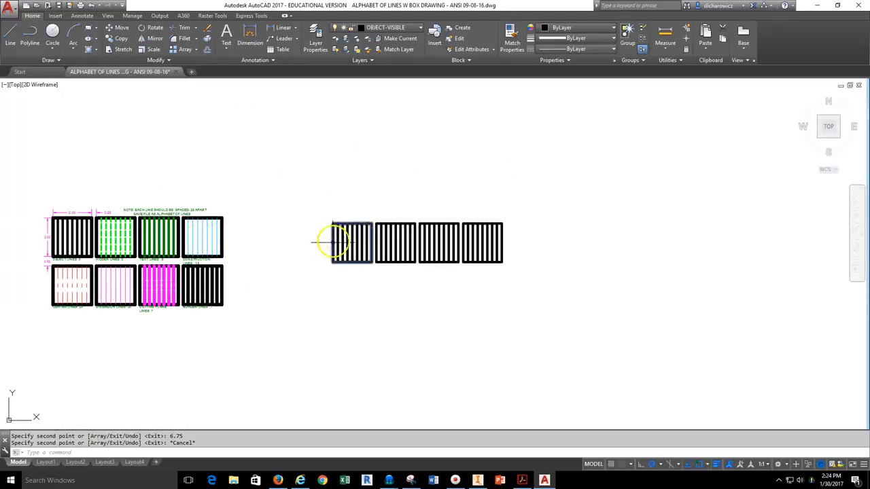
scroll(397, 240, up, 4)
scroll(427, 246, up, 2)
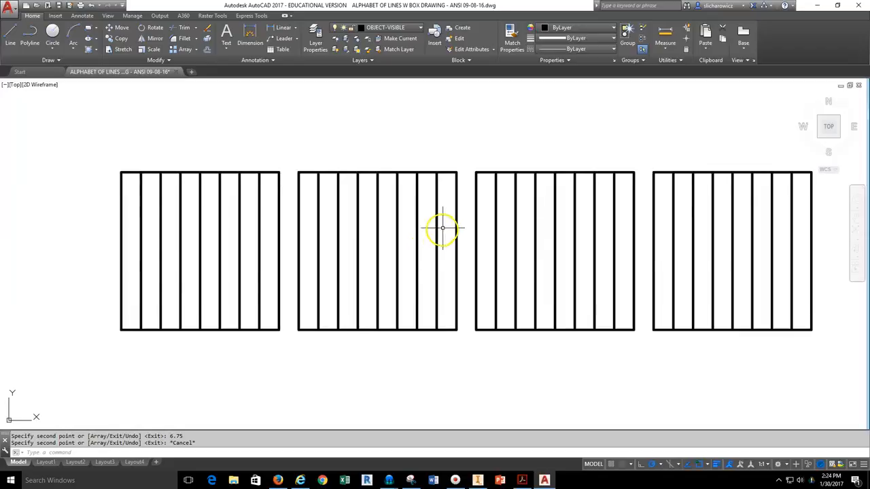
click(445, 224)
click(320, 284)
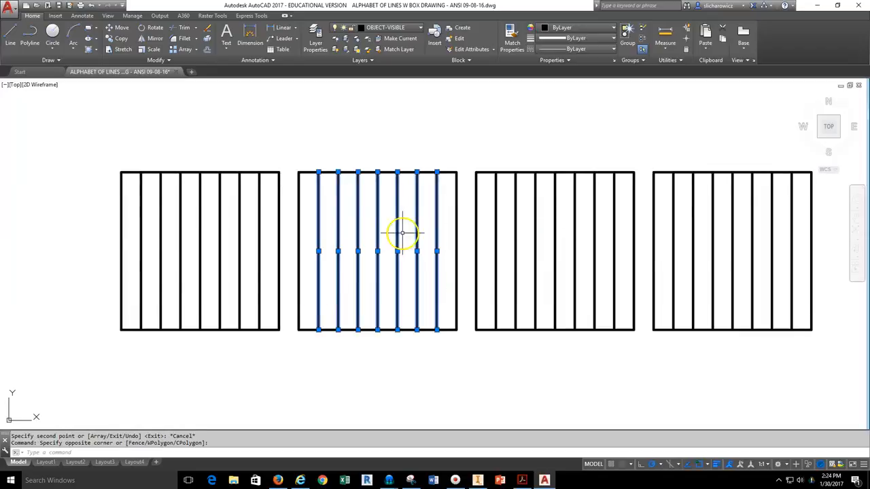
click(394, 28)
click(388, 115)
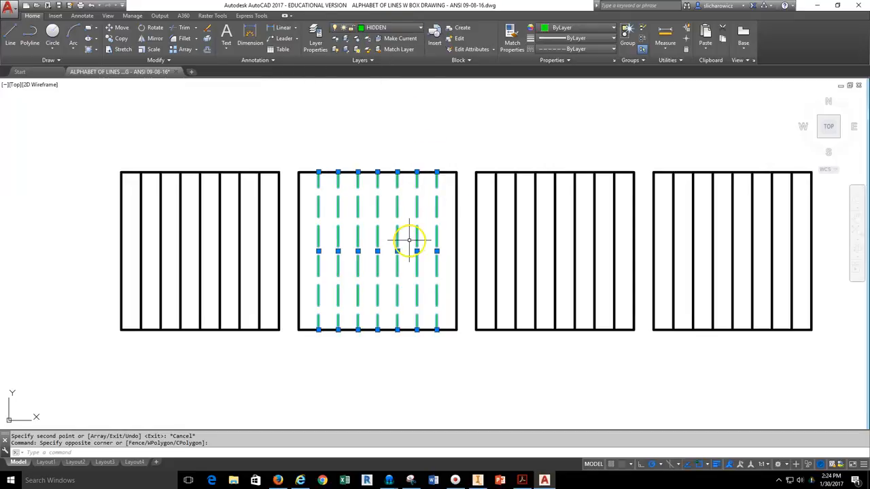
key(Escape)
Move the third box's vertical lines onto the TEXT layer.
click(628, 224)
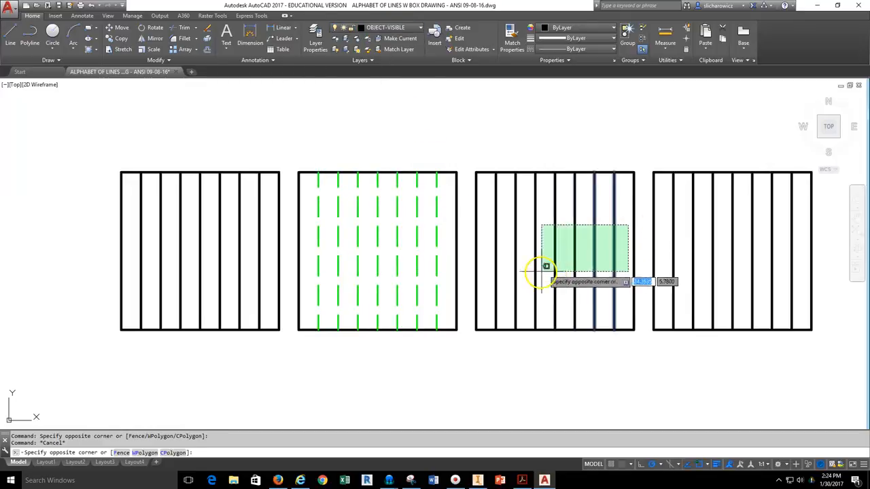
click(490, 300)
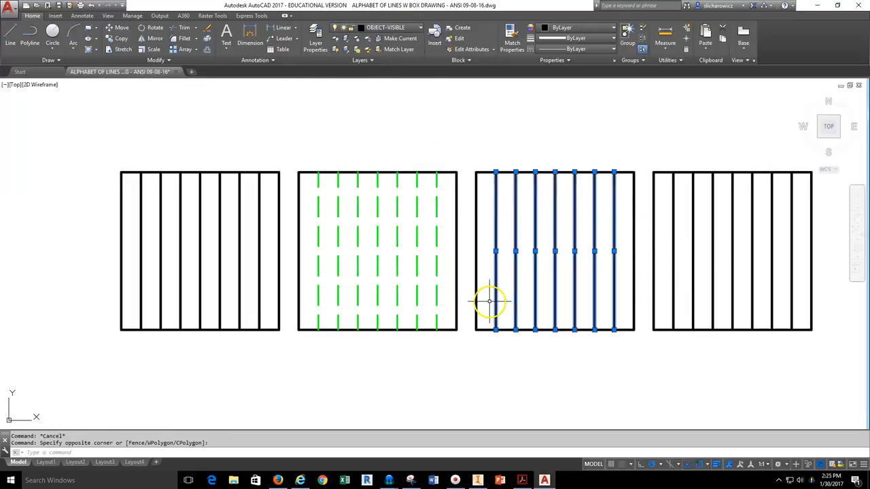
click(398, 28)
click(378, 163)
key(Escape)
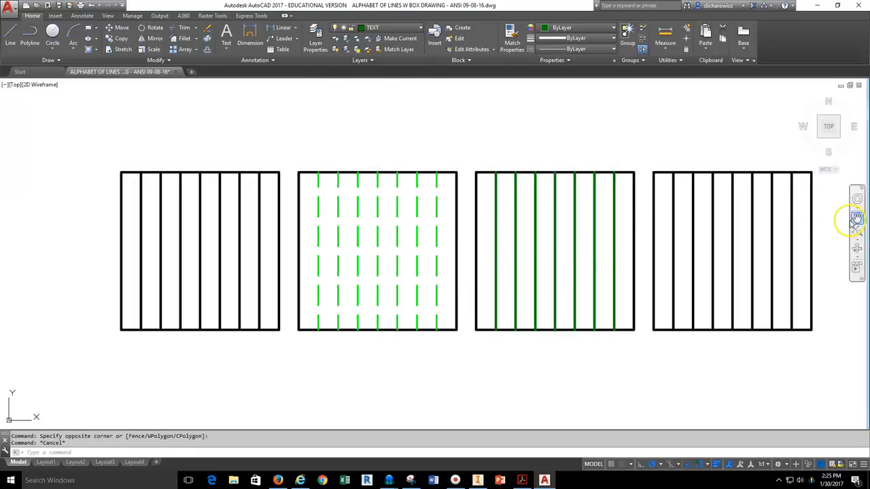
Move the fourth box's vertical lines onto the CONSTRUCTION layer.
click(796, 224)
click(674, 281)
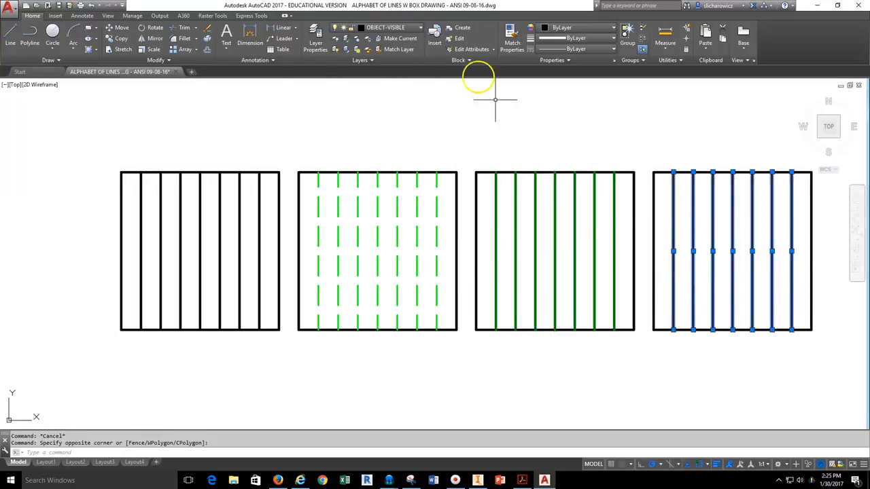
click(398, 28)
click(385, 70)
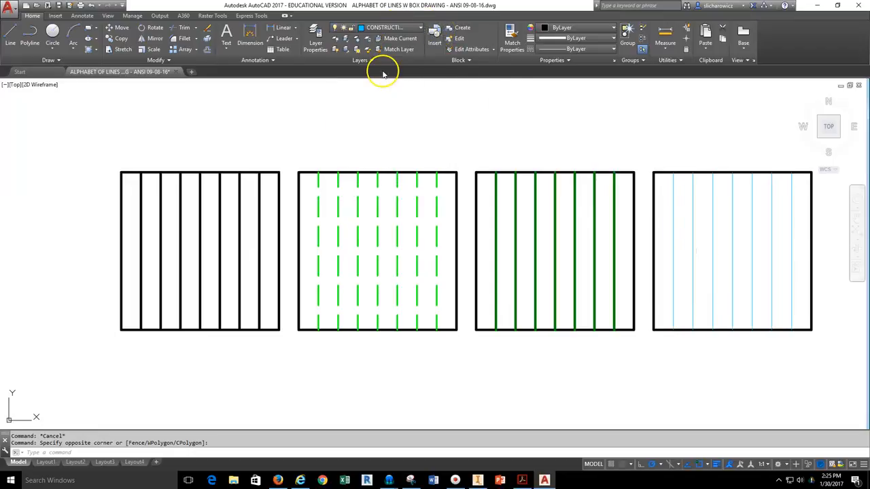
key(Escape)
Window-select the lines of all four boxes in the row.
scroll(360, 135, down, 2)
click(581, 139)
click(210, 297)
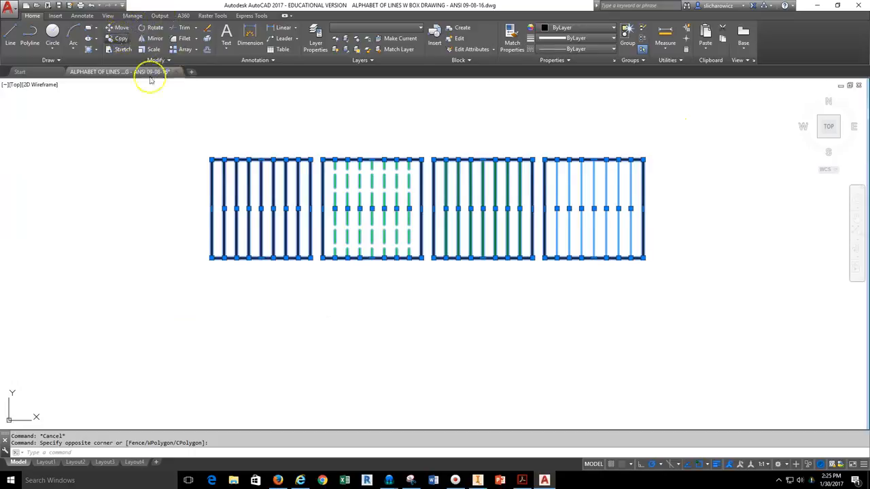
Copy the four boxes 2.5 units down, then select the new lower-right box's lines.
click(210, 160)
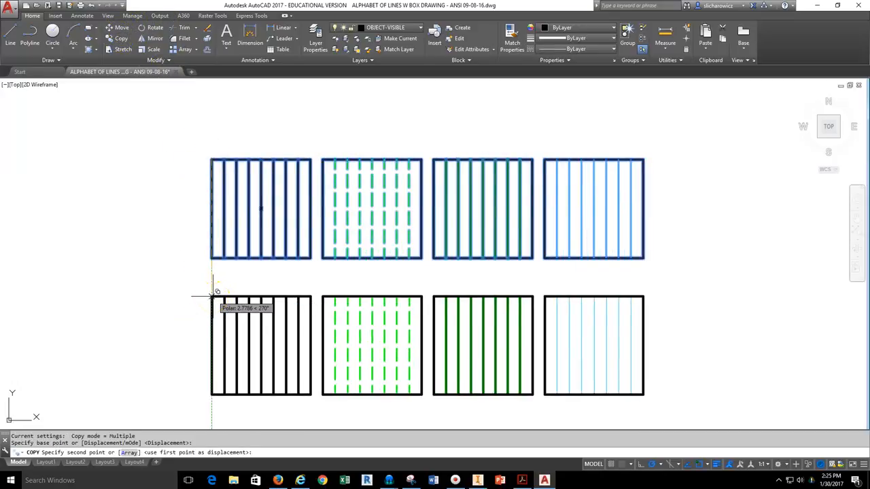
text(2.5)
key(Return)
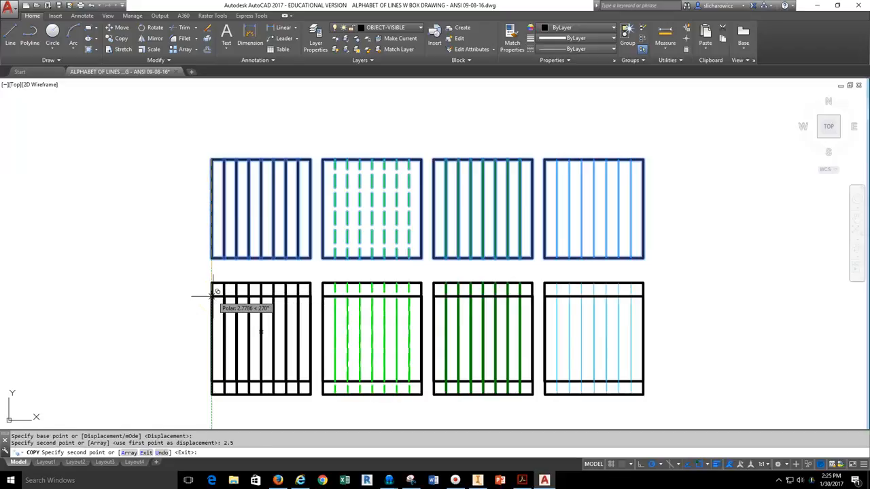
key(Escape)
click(630, 307)
click(552, 350)
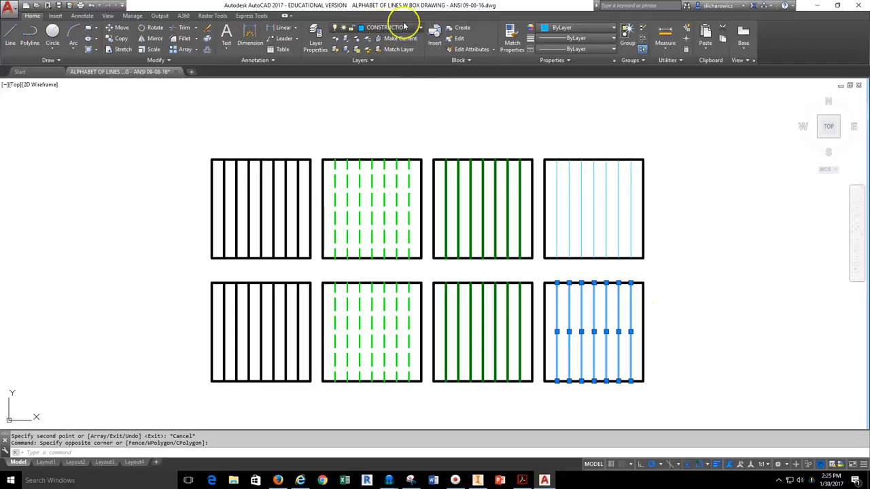
Move the lower-right box's lines onto the OBJECT-VISIBLE layer.
click(386, 28)
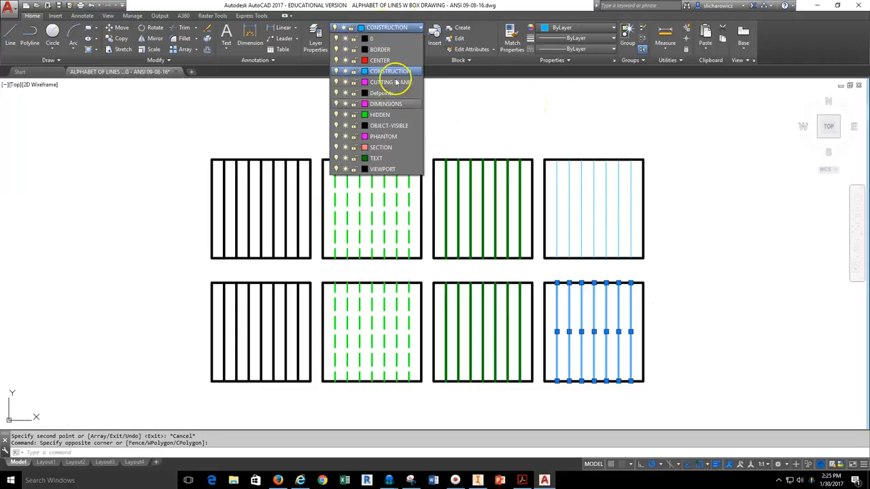
click(389, 125)
key(Escape)
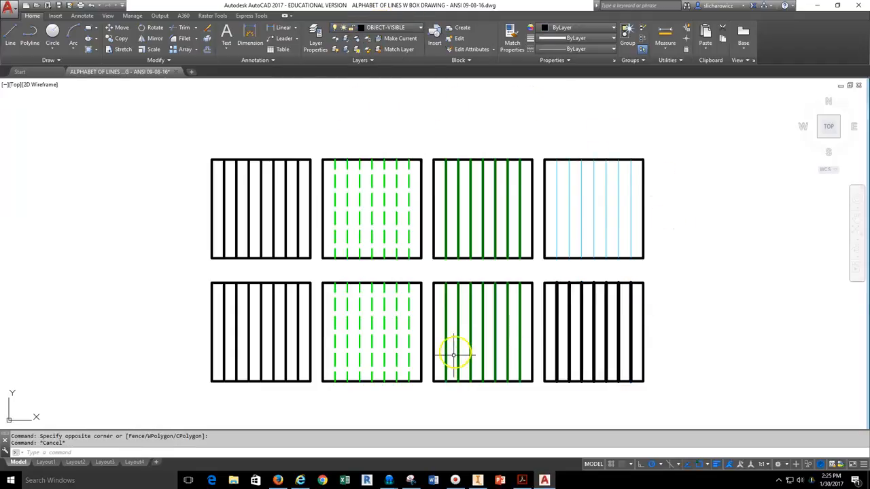
Put the lower third box's lines on CUTTING PLANE and reselect the magenta lines.
click(523, 313)
click(438, 349)
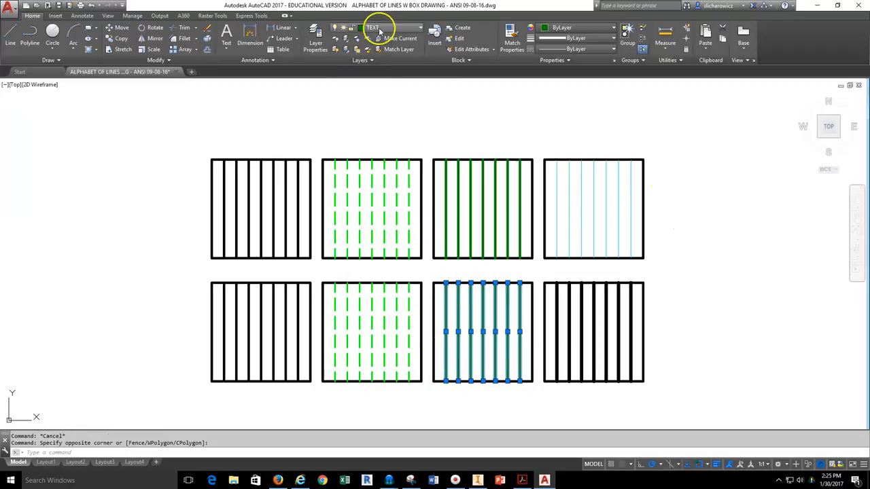
click(380, 31)
scroll(381, 40, up, 2)
click(388, 77)
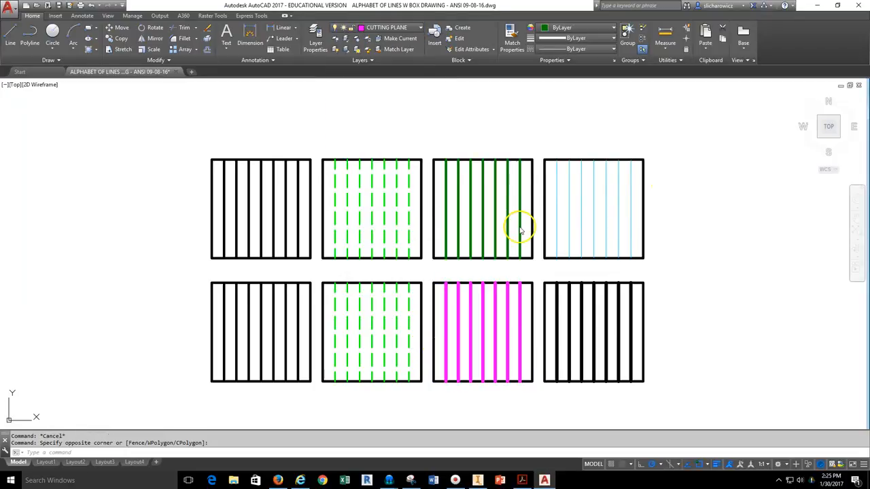
key(Escape)
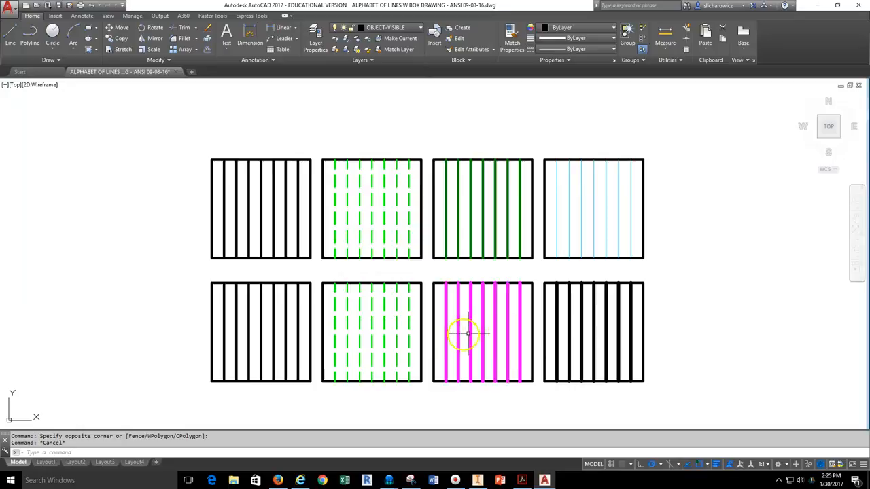
click(522, 328)
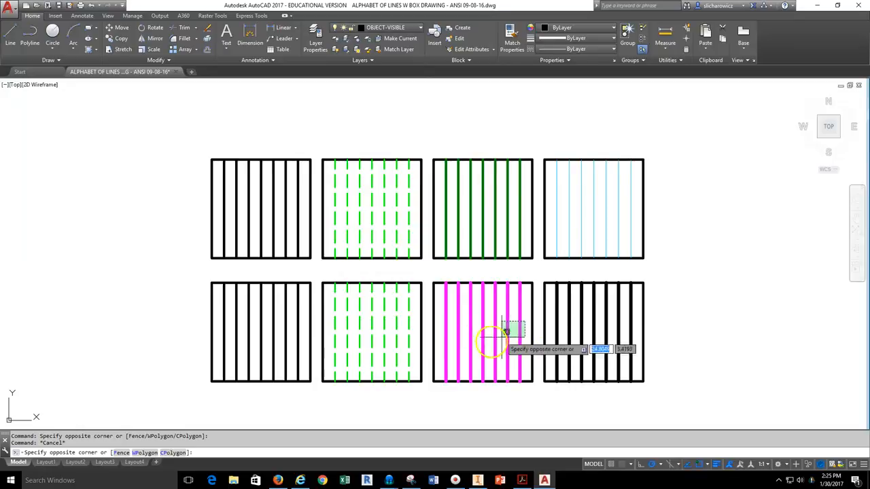
click(441, 360)
Set the selected magenta lines' linetype scale to 0.5 in the Properties palette.
right_click(476, 315)
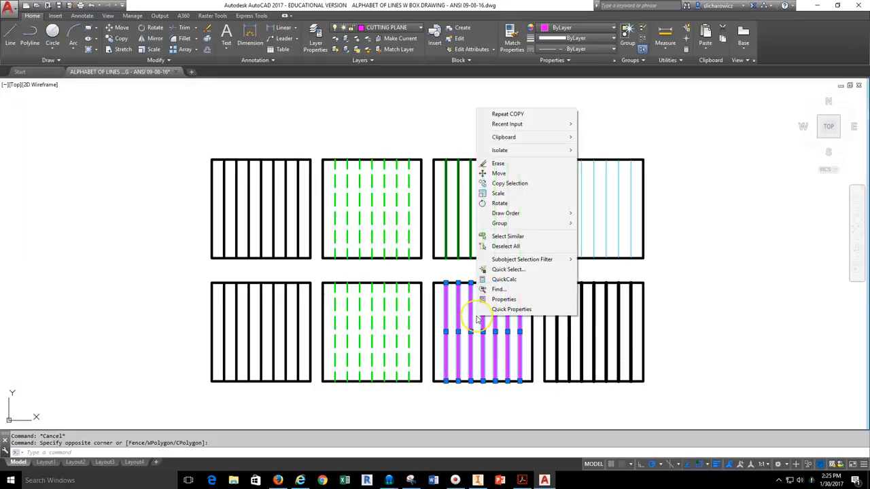
click(499, 302)
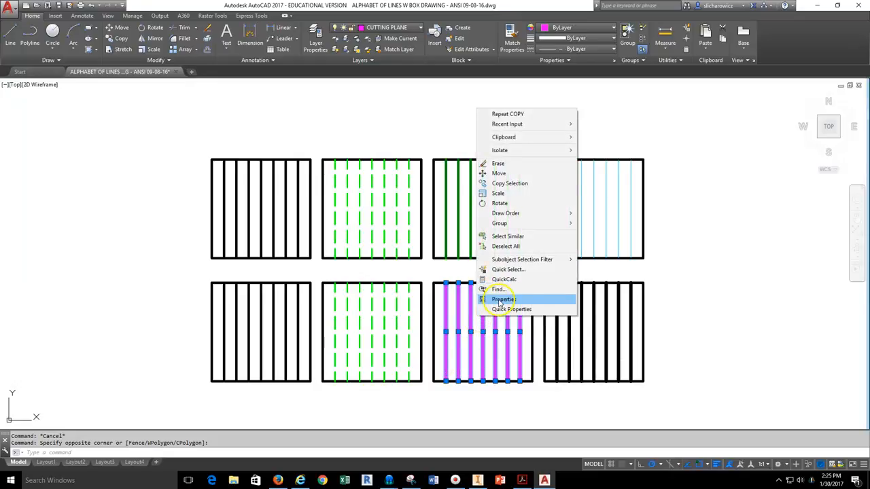
click(139, 175)
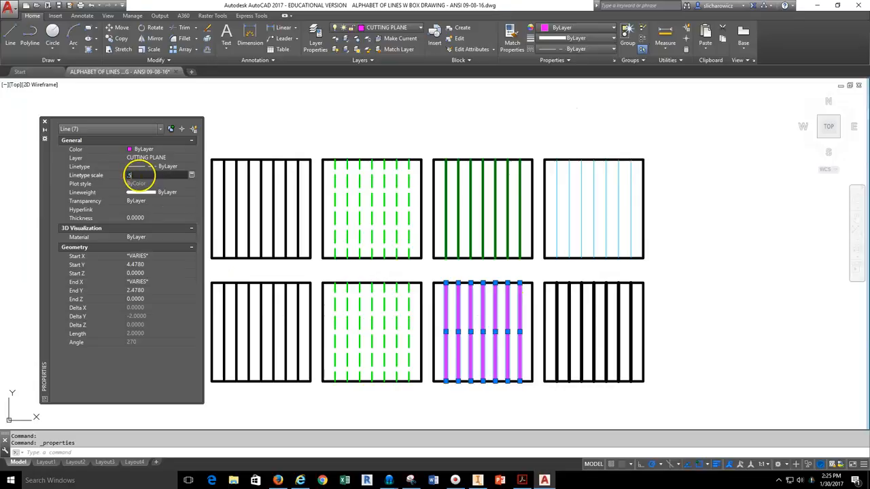
key(Return)
click(46, 123)
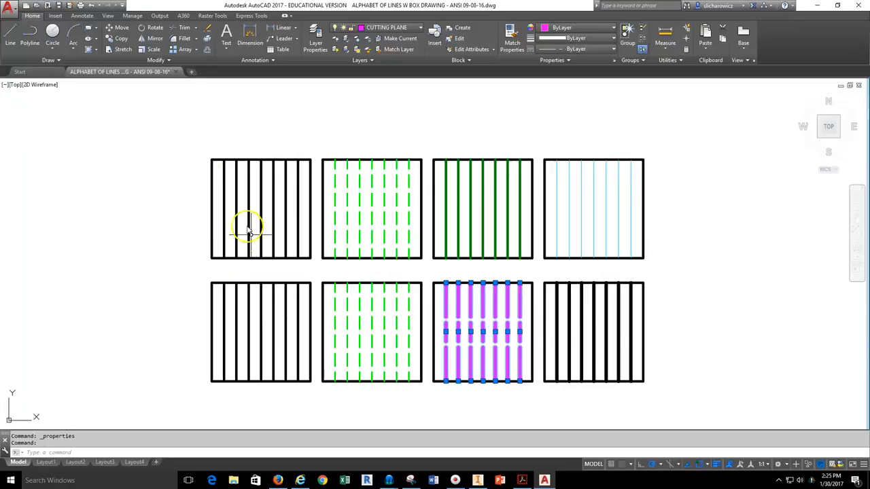
key(Escape)
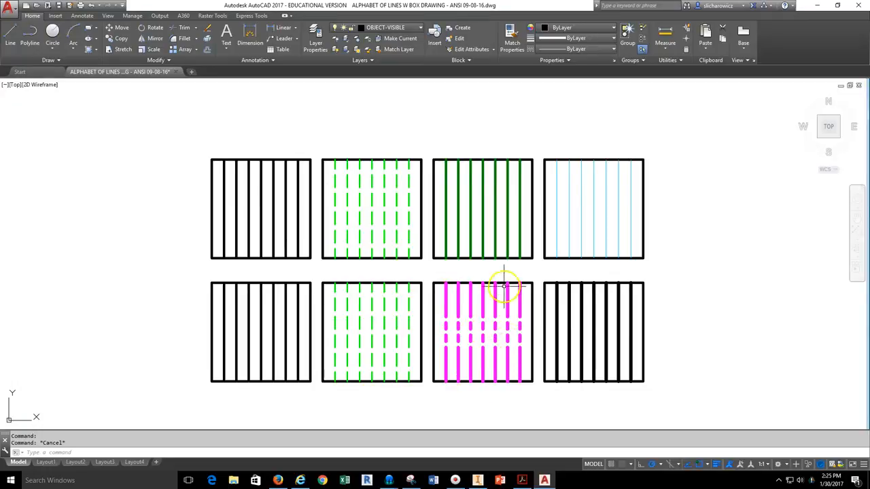
Make CUTTING PLANE current and draw a vertical trial line right of the boxes.
click(388, 28)
click(386, 82)
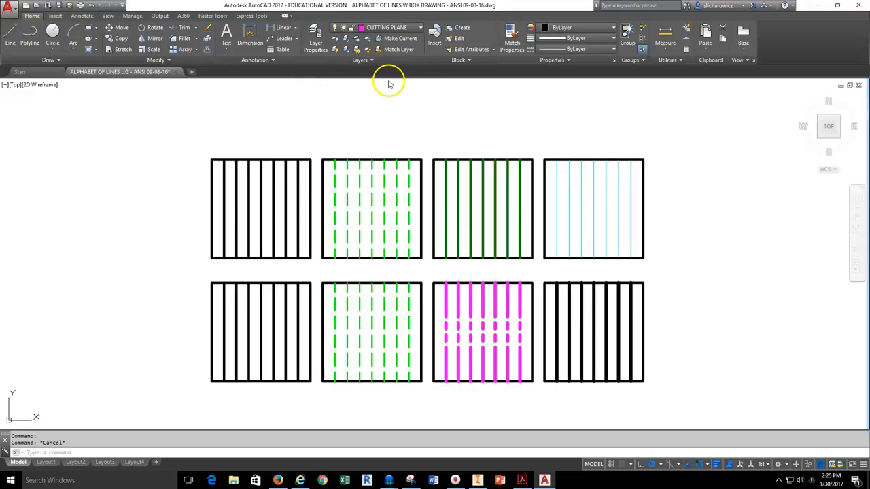
click(12, 35)
click(738, 386)
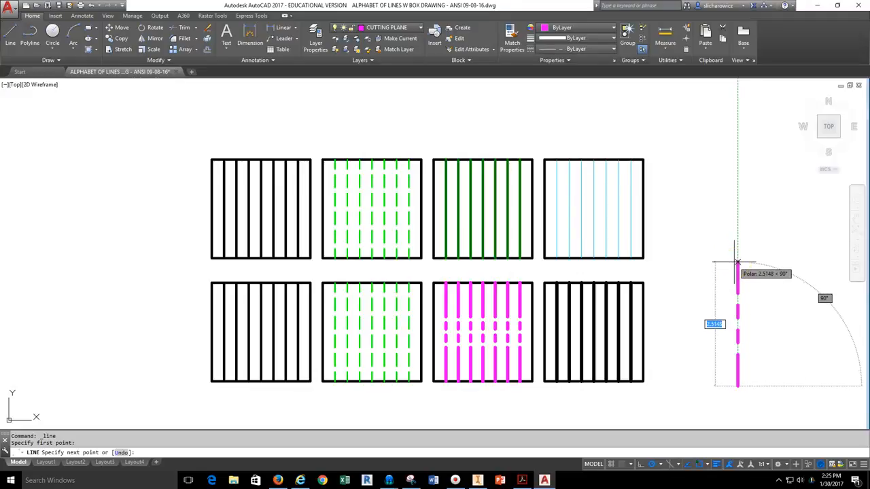
click(737, 244)
key(Escape)
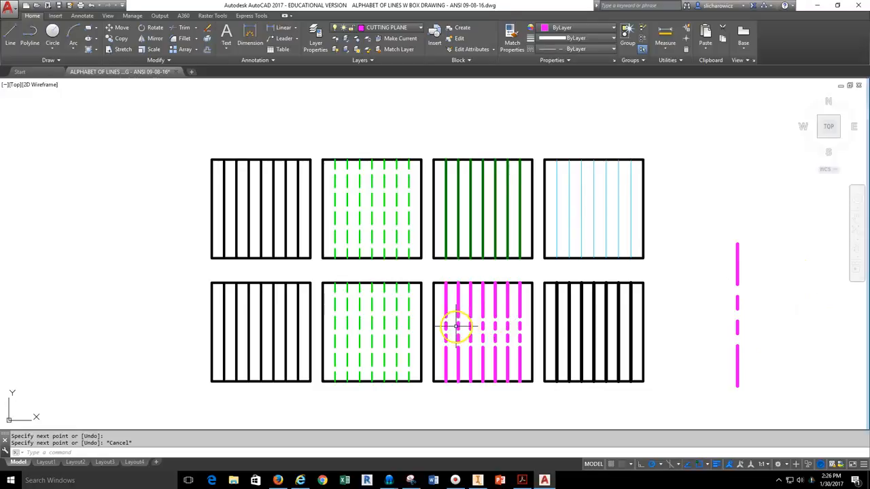
Select and delete the trial line.
click(748, 297)
click(723, 318)
key(Delete)
key(Escape)
Move the lower second box's dashed lines onto the DIMENSIONS layer.
scroll(390, 320, down, 3)
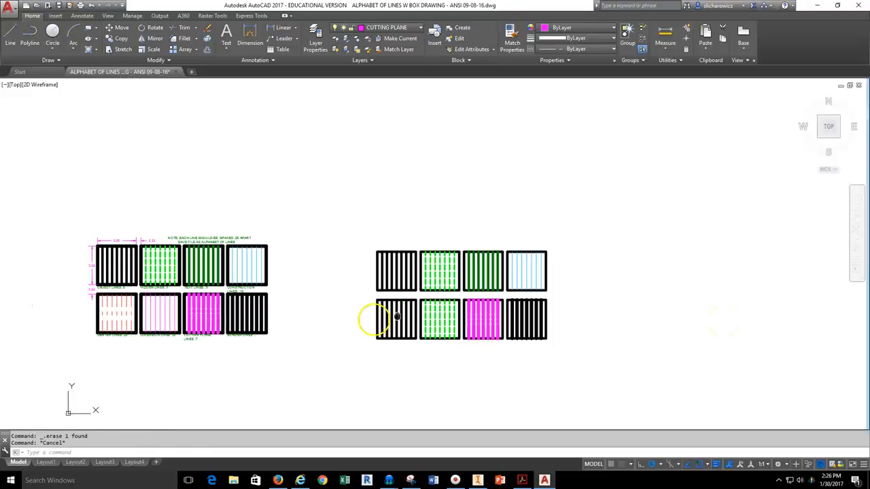
scroll(501, 311, up, 3)
click(515, 314)
click(427, 367)
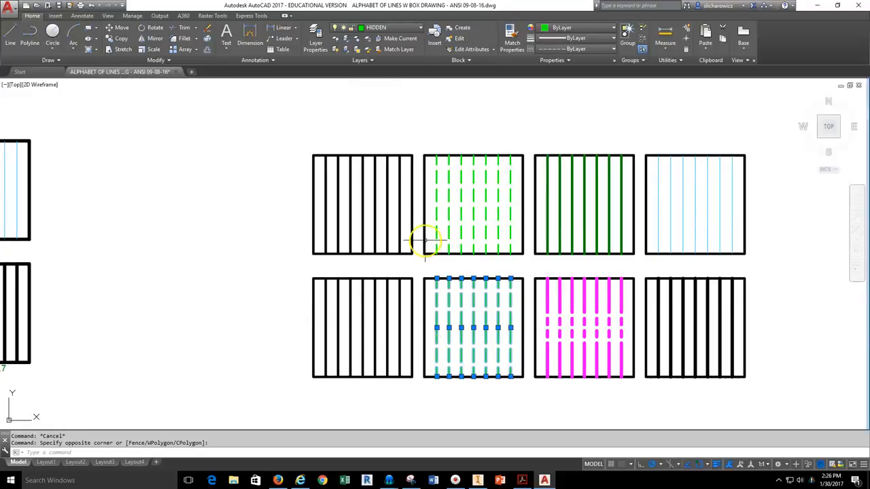
click(378, 31)
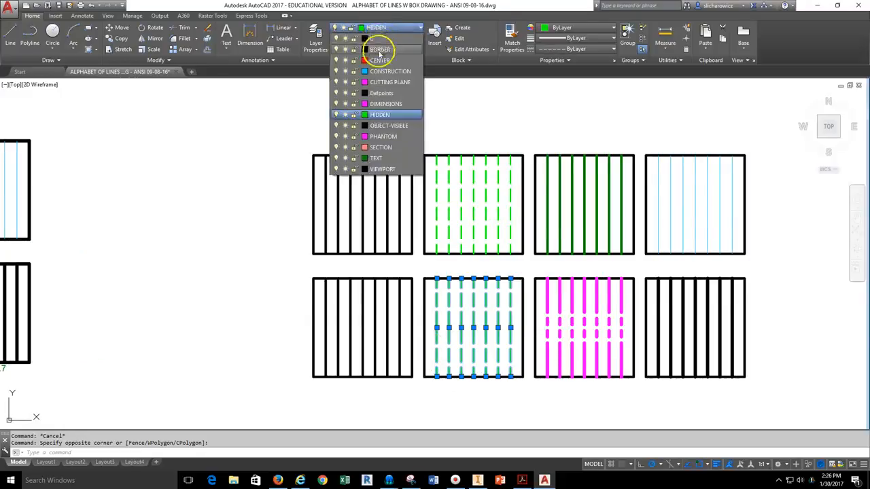
click(381, 105)
key(Escape)
Move the lower-left box's vertical lines onto the CENTER layer.
scroll(388, 310, up, 4)
scroll(427, 292, down, 2)
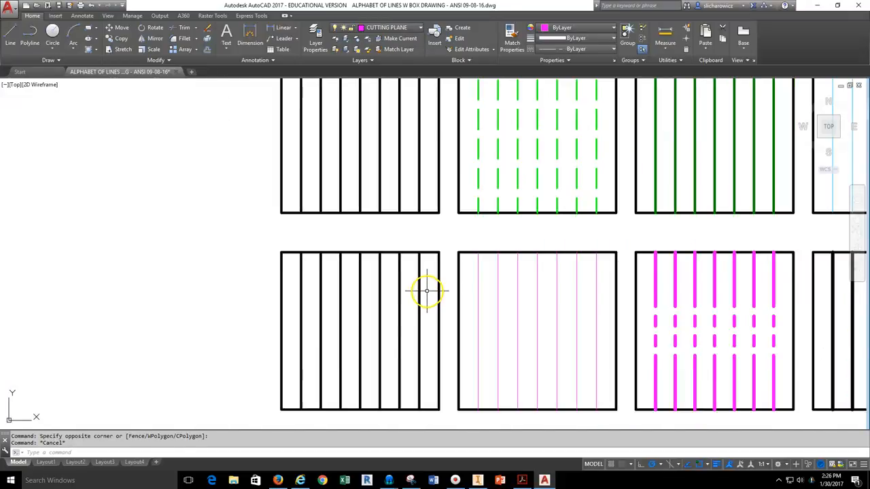
click(426, 292)
click(287, 355)
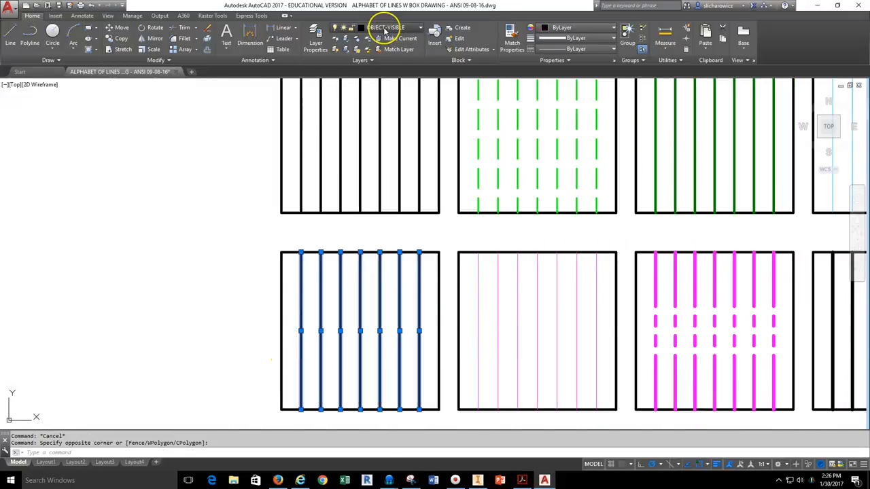
click(384, 30)
click(384, 72)
key(Escape)
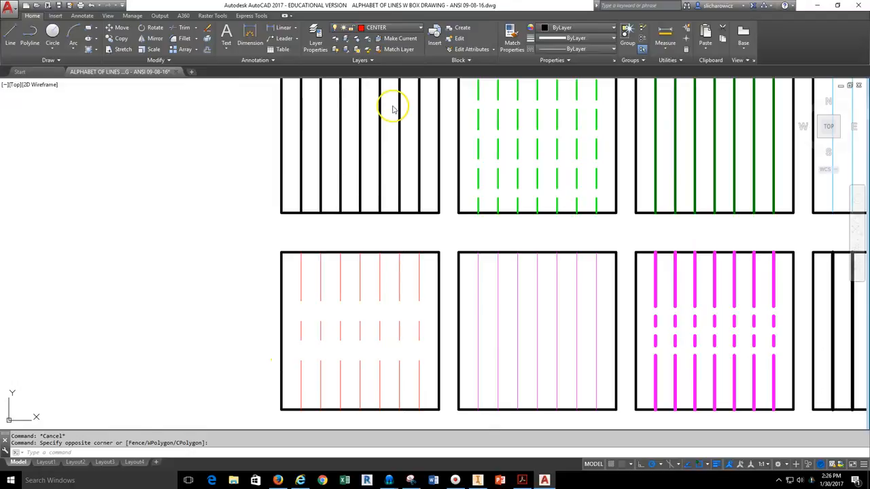
scroll(392, 109, down, 4)
mouse_move(450, 171)
middle_down()
mouse_move(505, 224)
mouse_move(550, 229)
middle_up()
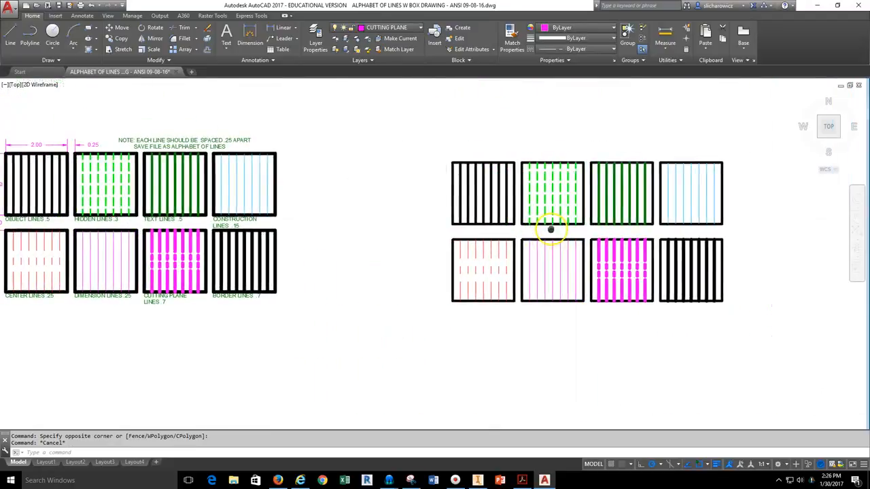
Turn on lineweight display so thick object, border and cutting-plane lines stand out.
click(717, 465)
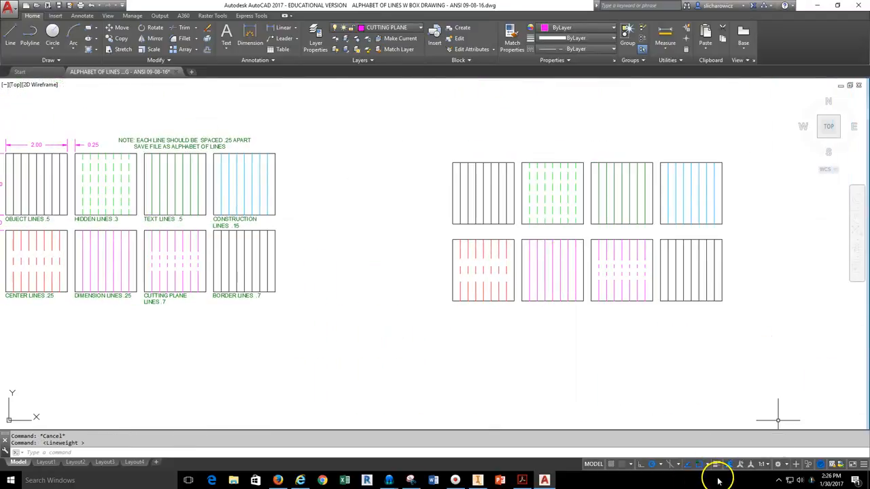
click(717, 466)
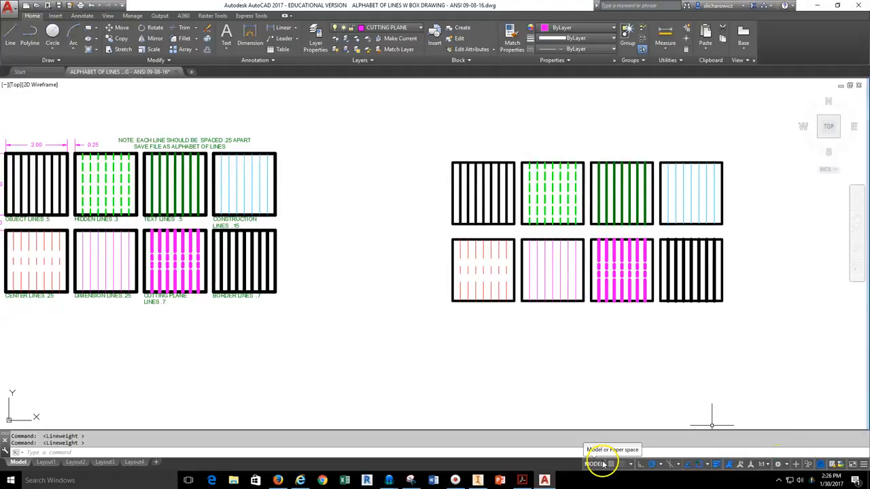
click(864, 465)
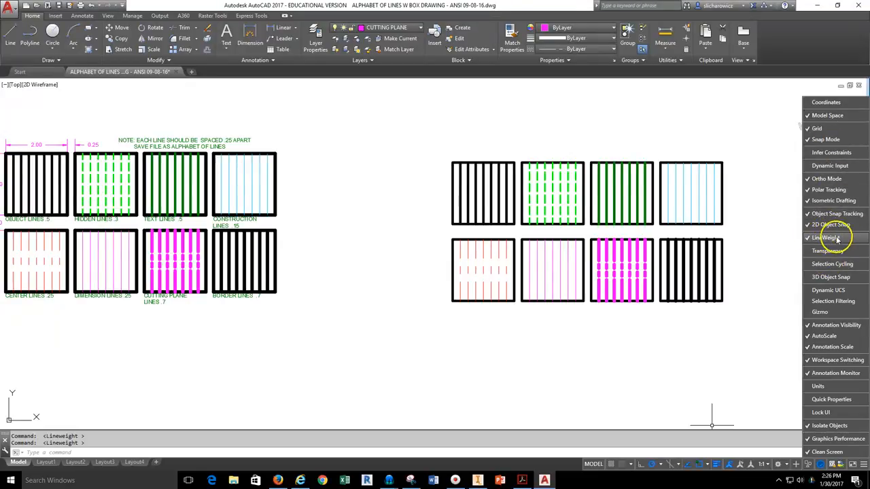
click(778, 328)
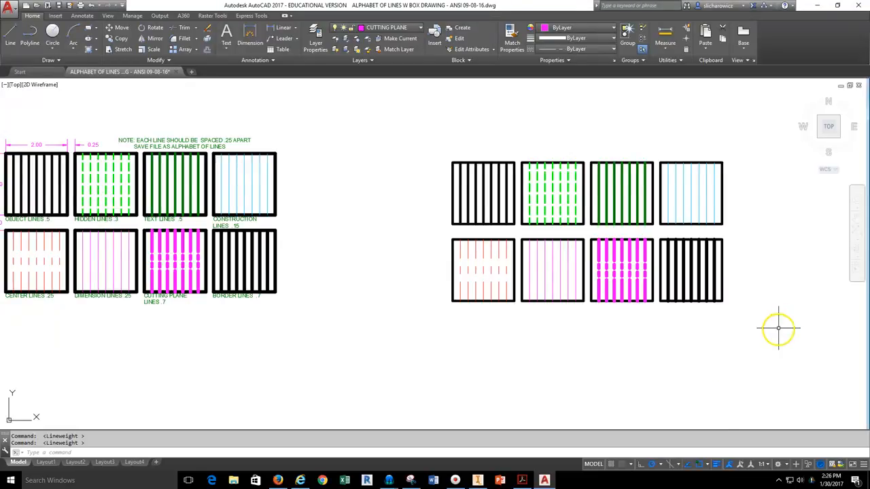
click(717, 465)
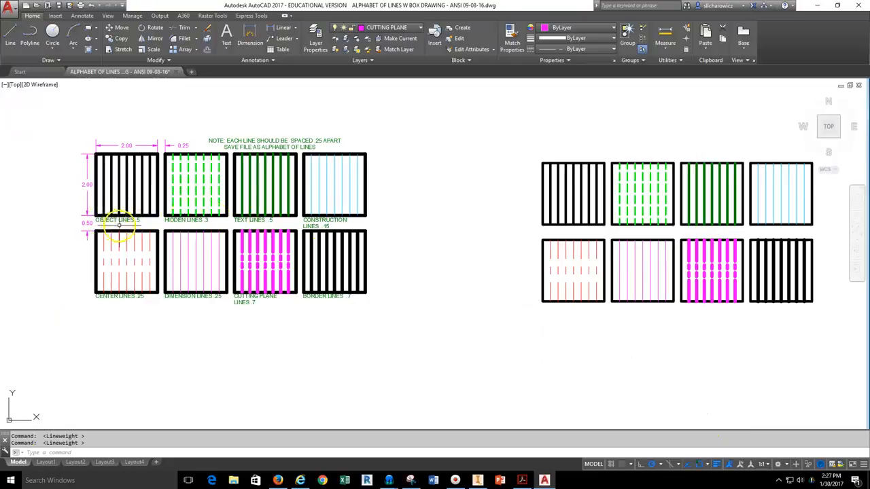
Make TEXT the current layer and place a multiline text label under the first box.
click(399, 27)
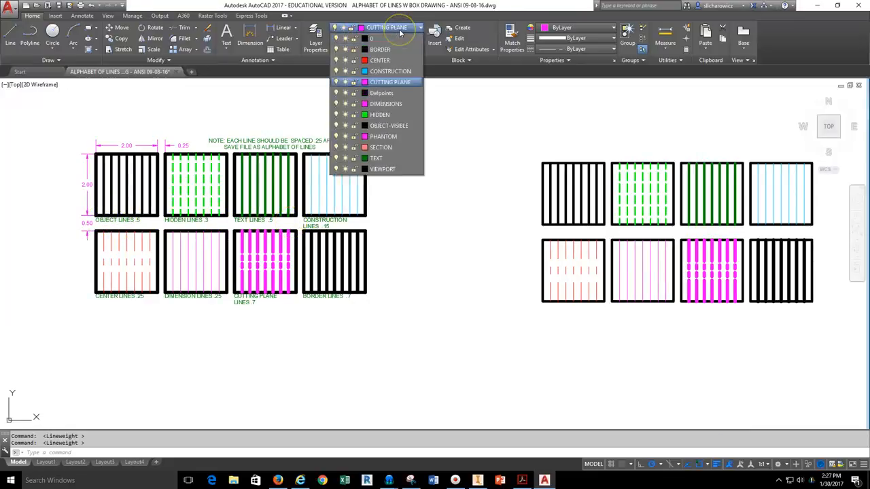
click(377, 158)
click(227, 47)
click(237, 64)
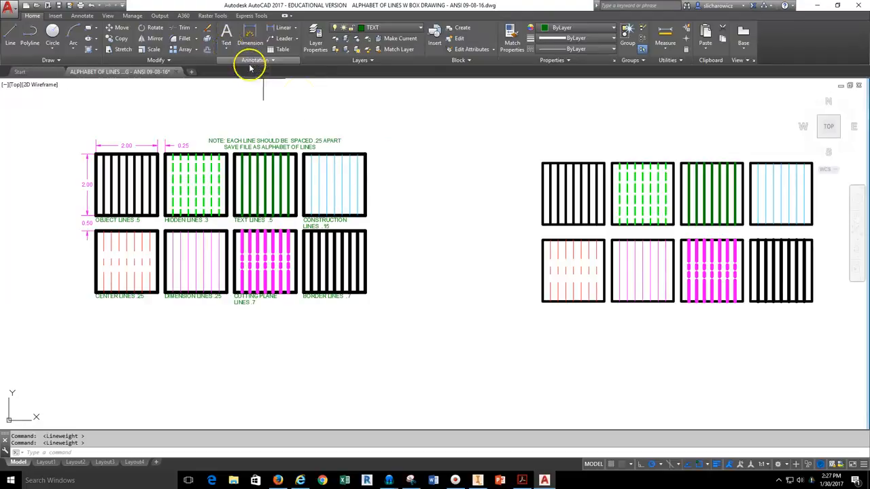
scroll(546, 227, up, 6)
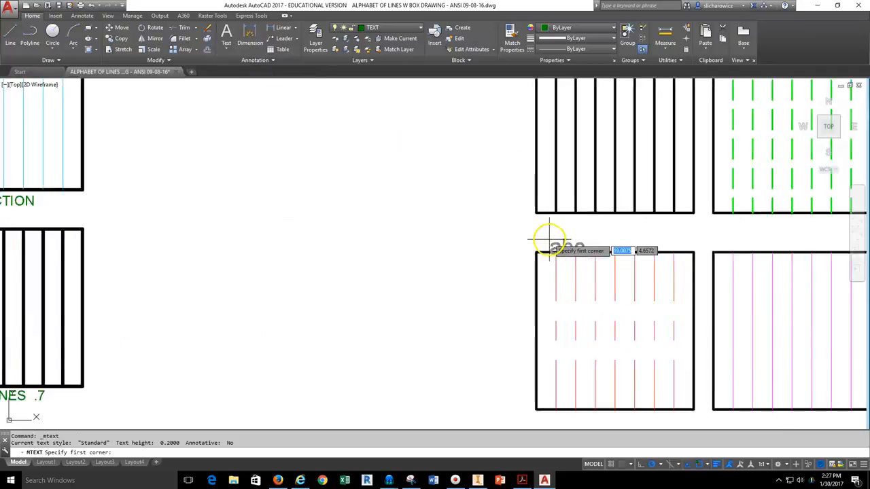
click(289, 166)
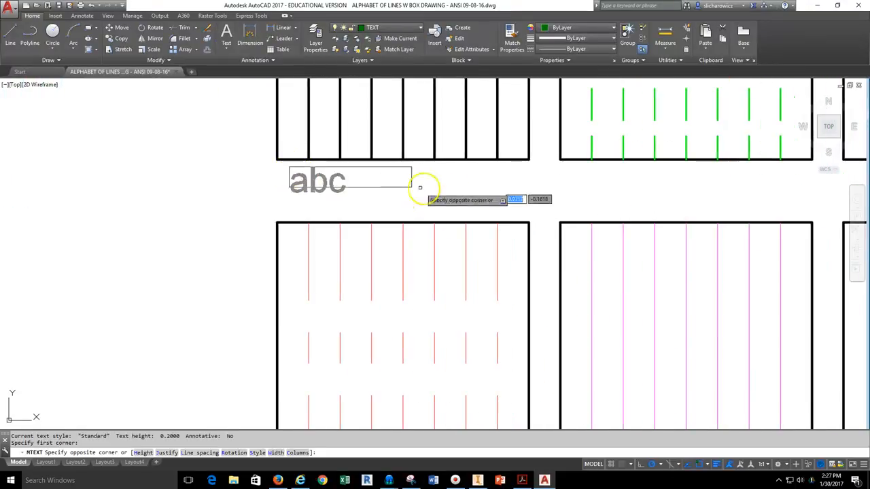
click(525, 205)
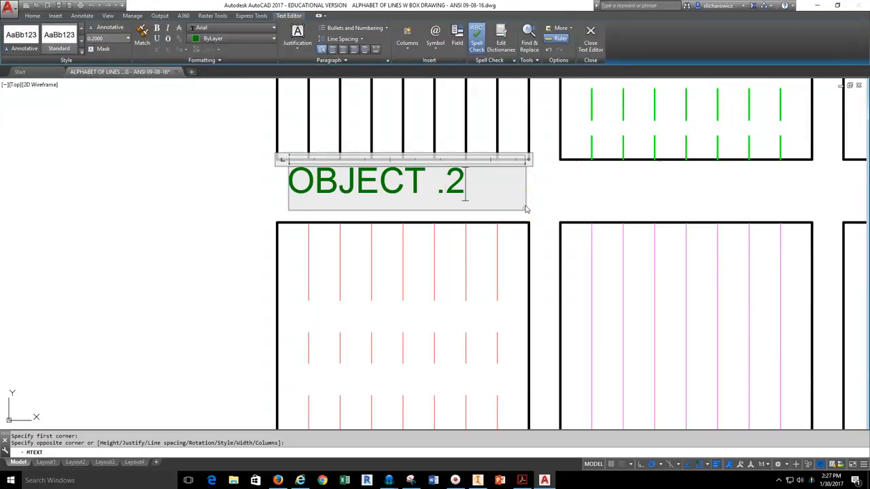
click(537, 204)
Change the label's text height to 0.125 so it reads OBJECT .5.
scroll(363, 200, down, 6)
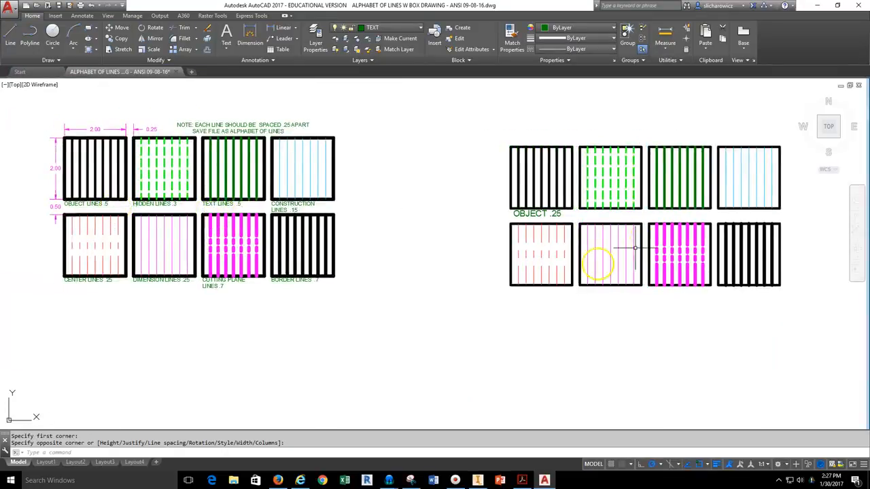
scroll(522, 206, up, 4)
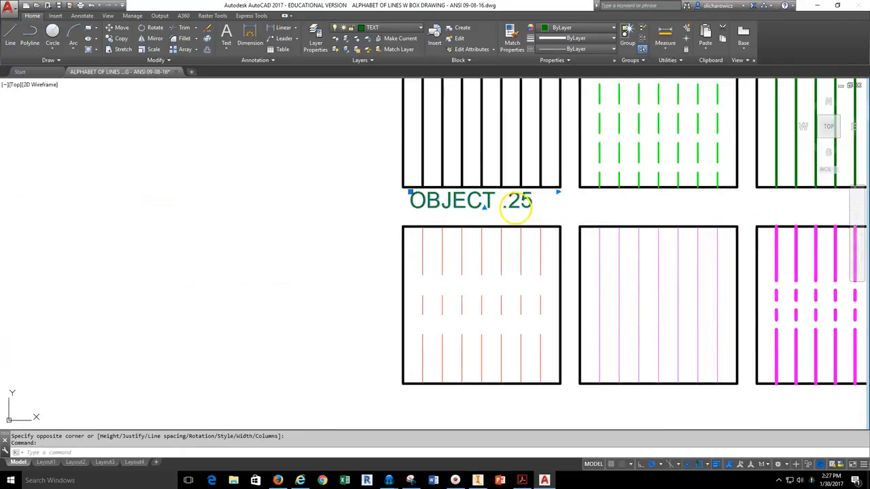
double_click(520, 204)
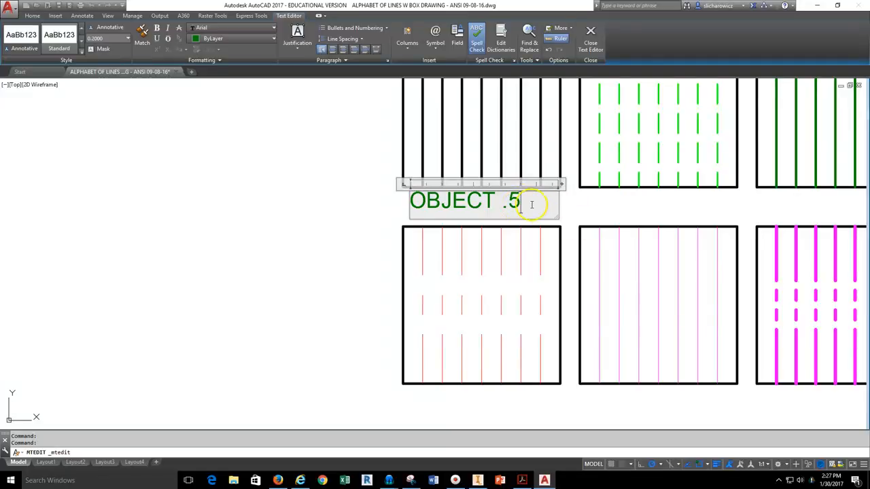
drag(534, 203, 429, 199)
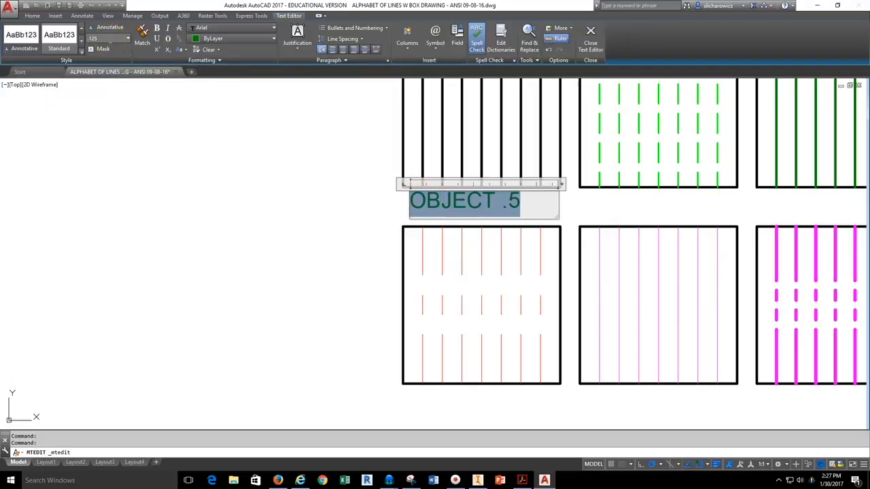
text(.125)
key(Return)
click(162, 124)
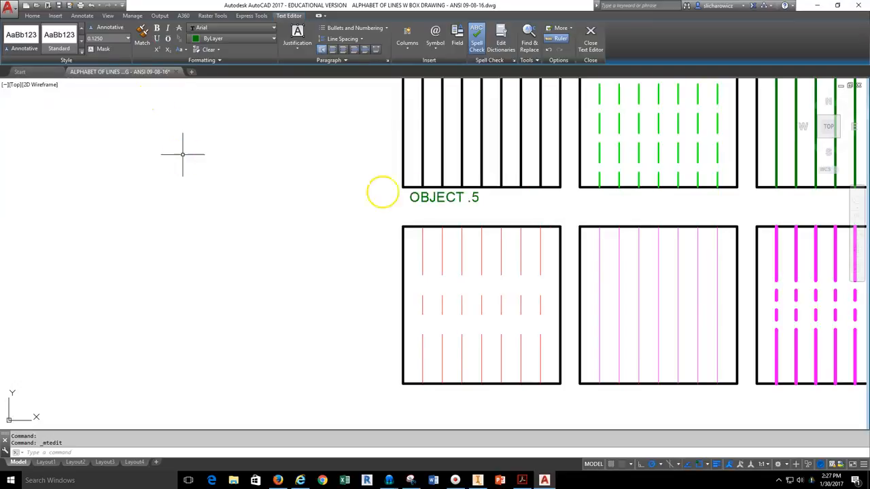
scroll(431, 199, down, 2)
middle_drag(403, 207, 309, 204)
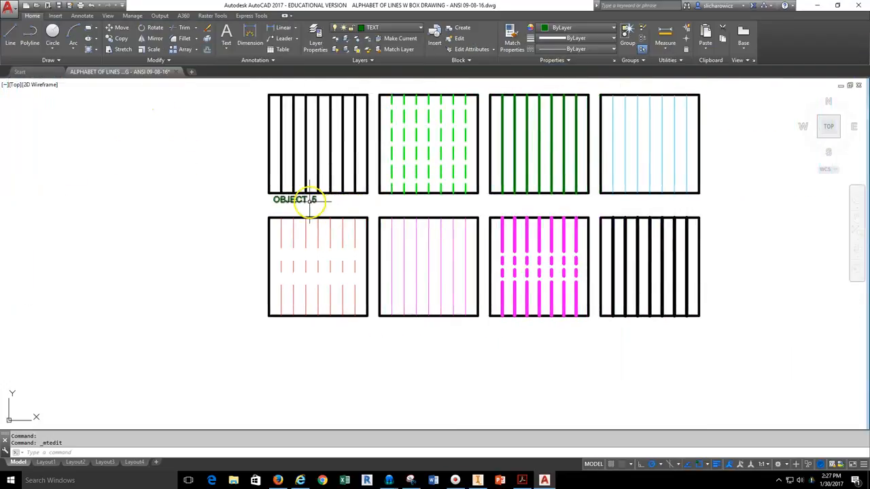
right_click(302, 200)
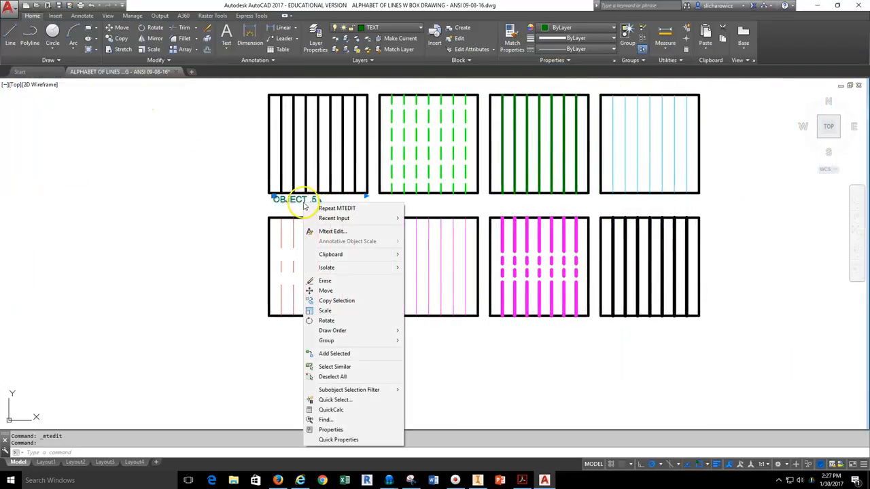
click(354, 432)
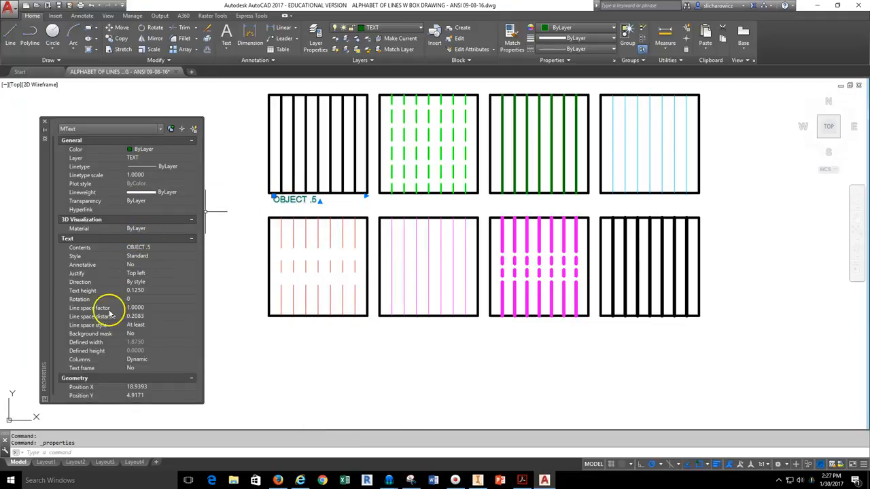
click(137, 292)
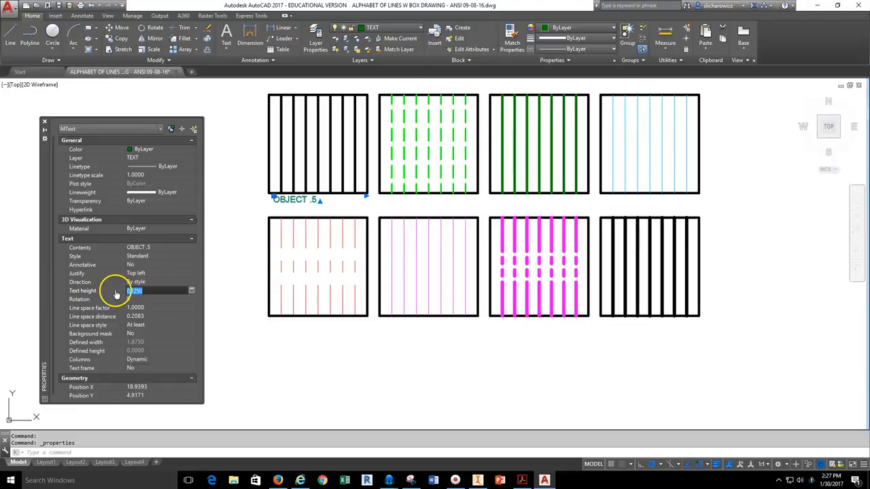
click(45, 122)
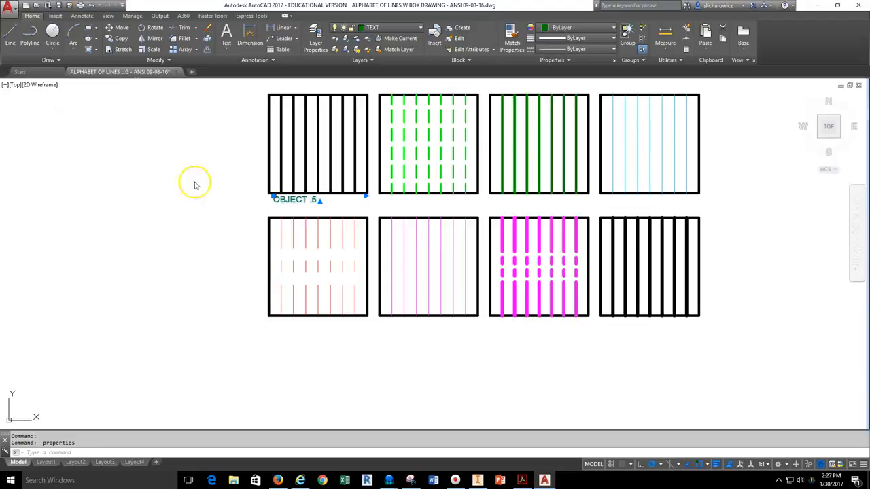
Copy the OBJECT .5 label under the second, third and fourth top-row boxes.
click(117, 38)
click(272, 201)
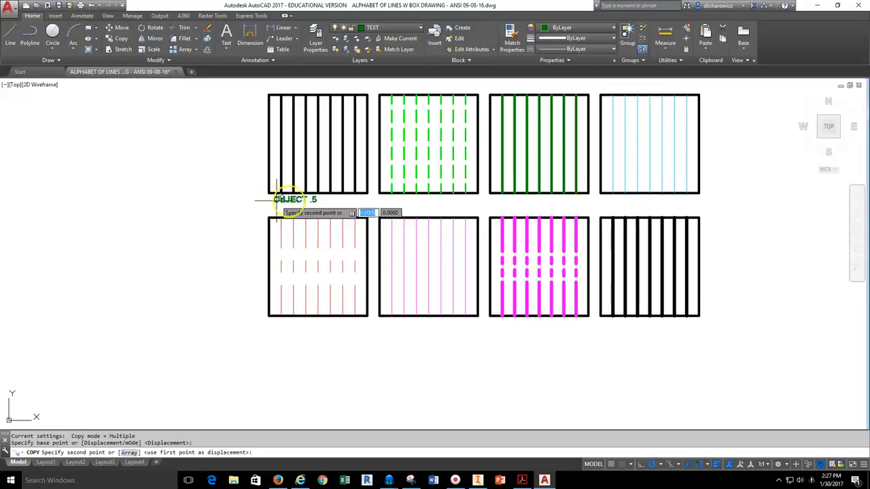
click(388, 201)
click(492, 201)
click(609, 201)
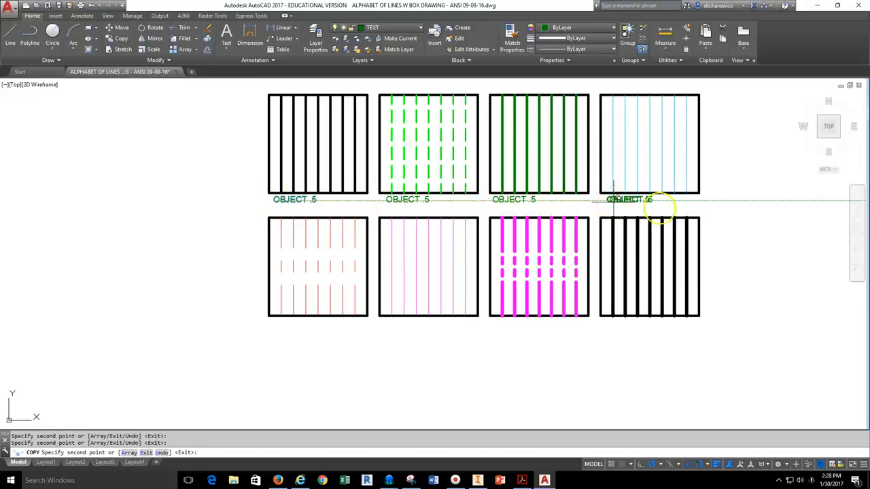
key(Escape)
Copy all four top-row labels down beneath the bottom row of boxes.
click(642, 203)
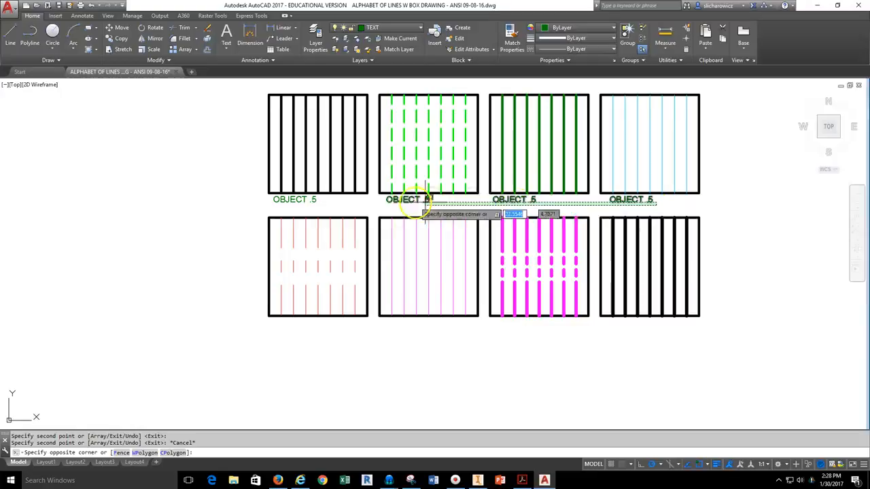
click(269, 200)
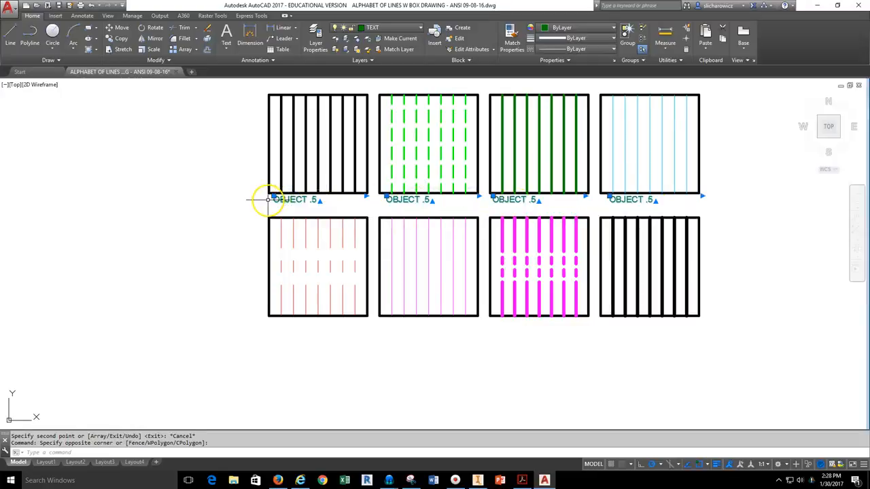
click(112, 40)
click(276, 202)
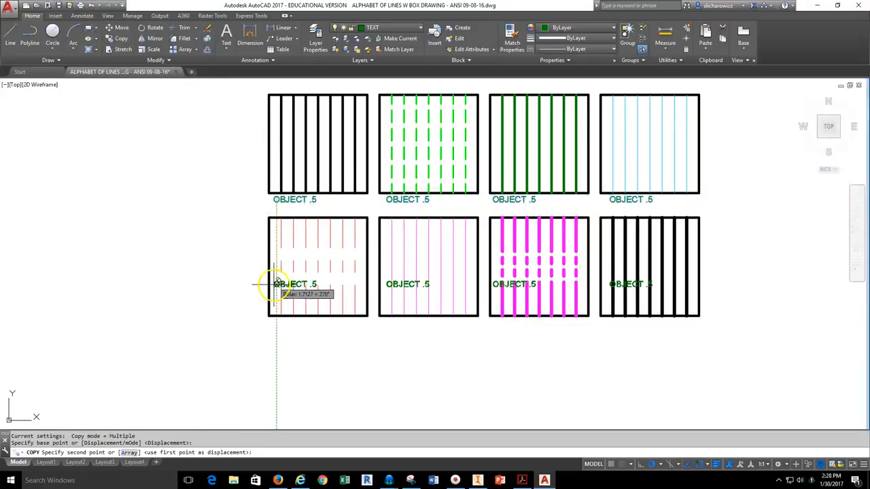
click(275, 329)
key(Escape)
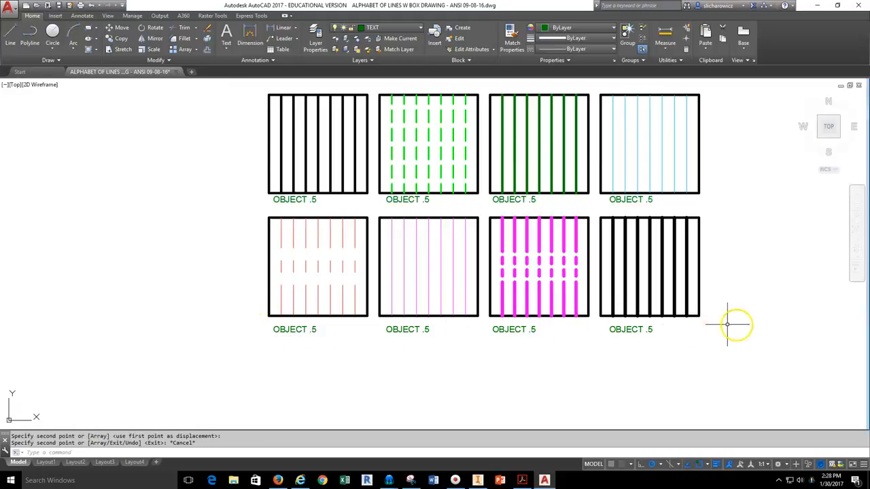
Replace the second top-row label's text with HIDDEN .25.
scroll(402, 201, up, 3)
click(401, 201)
double_click(400, 201)
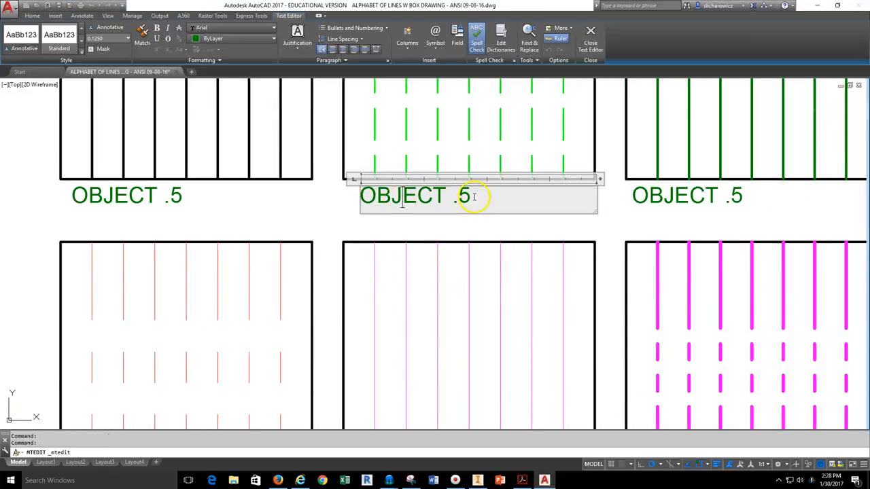
drag(462, 196, 367, 197)
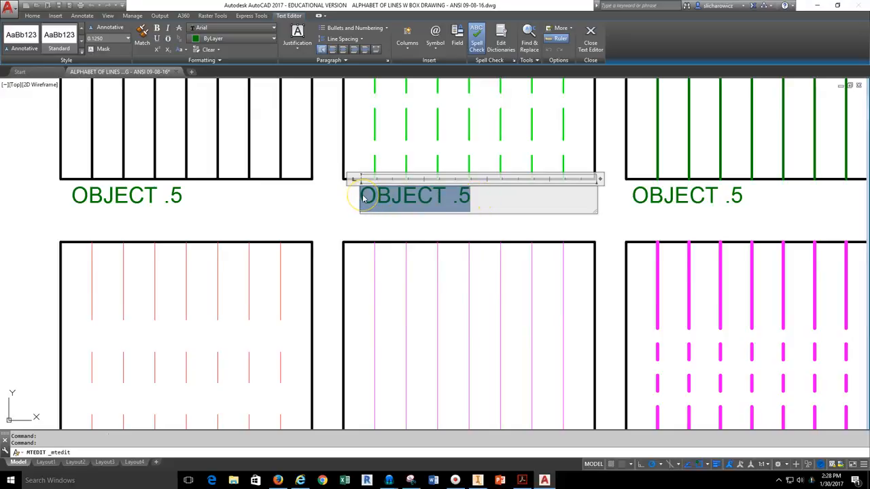
text(HIDDEN .25)
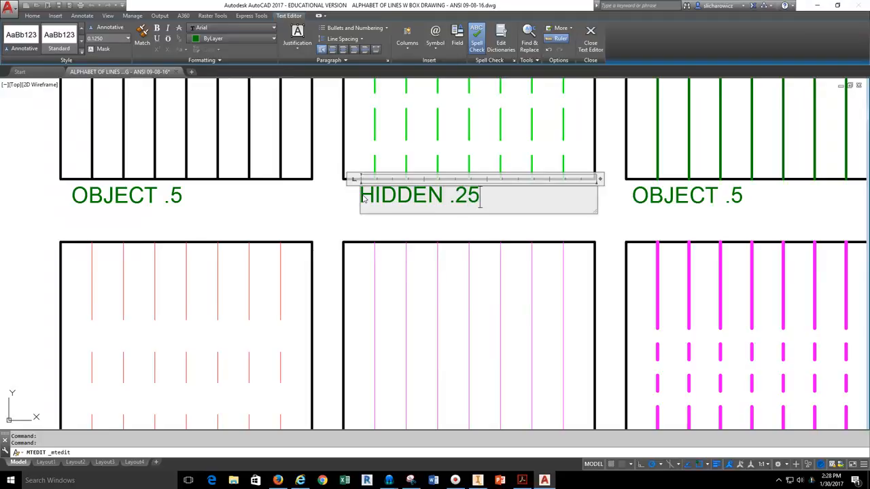
click(333, 196)
Edit that label again so it reads HIDDEN .3.
scroll(245, 237, down, 5)
scroll(276, 228, up, 3)
scroll(252, 203, down, 3)
middle_drag(684, 230, 445, 229)
scroll(440, 219, up, 4)
click(481, 200)
double_click(489, 199)
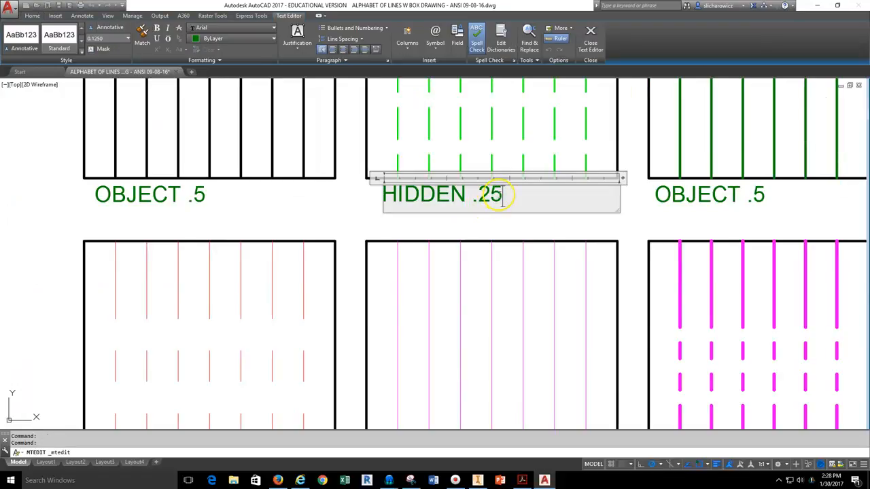
click(267, 219)
scroll(297, 213, down, 3)
scroll(365, 211, down, 2)
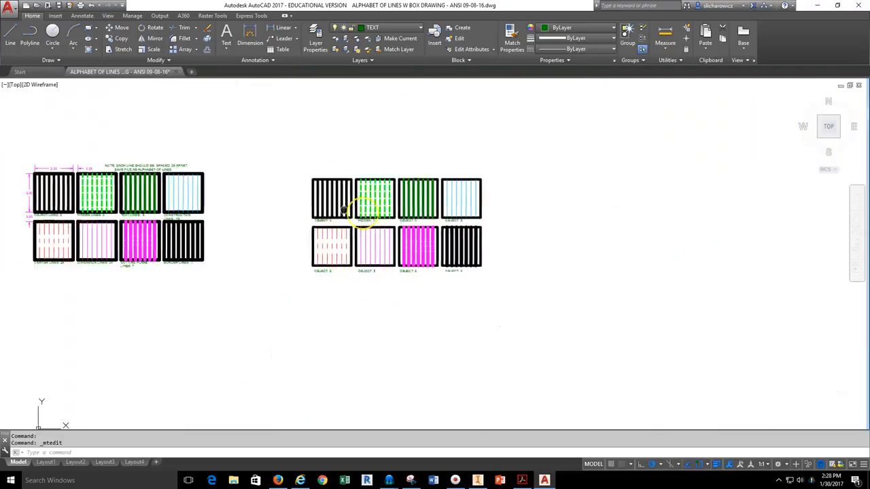
middle_drag(344, 210, 417, 253)
On the DIMENSIONS layer, add a 2.0000 linear dimension across the first box's top.
scroll(166, 193, up, 2)
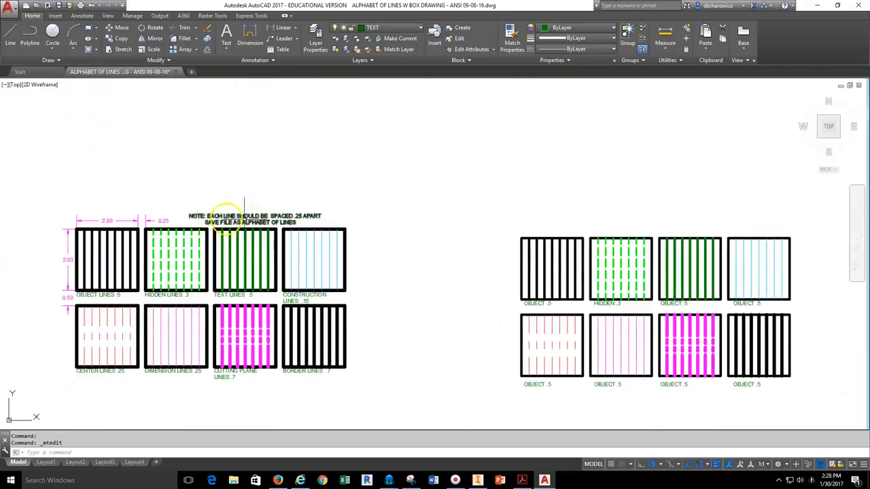
middle_drag(125, 226, 286, 195)
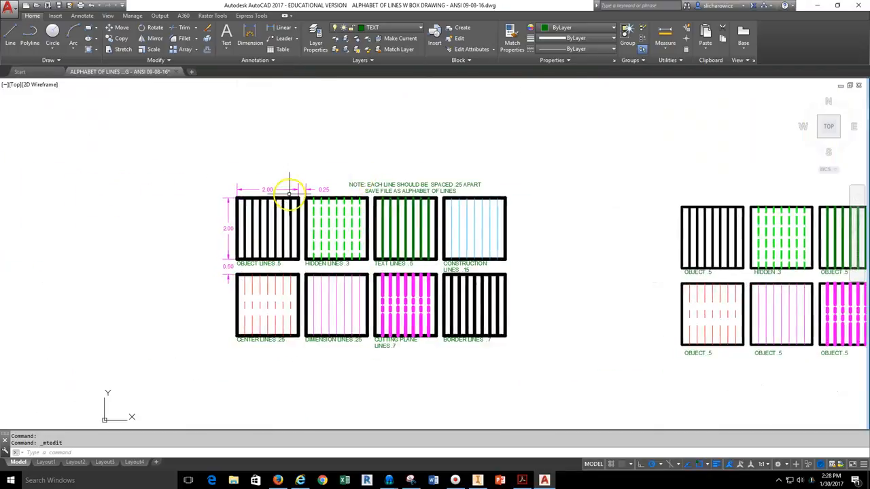
click(401, 28)
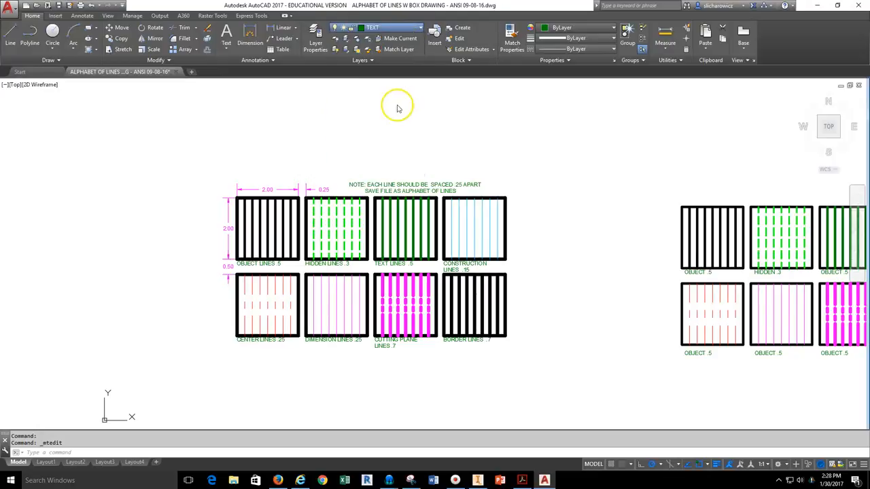
click(281, 28)
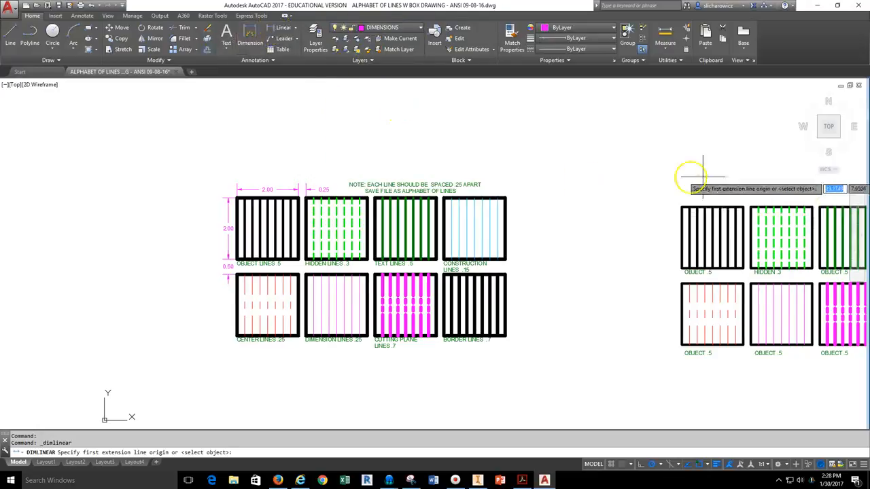
middle_drag(703, 178, 398, 205)
scroll(396, 205, up, 5)
click(455, 237)
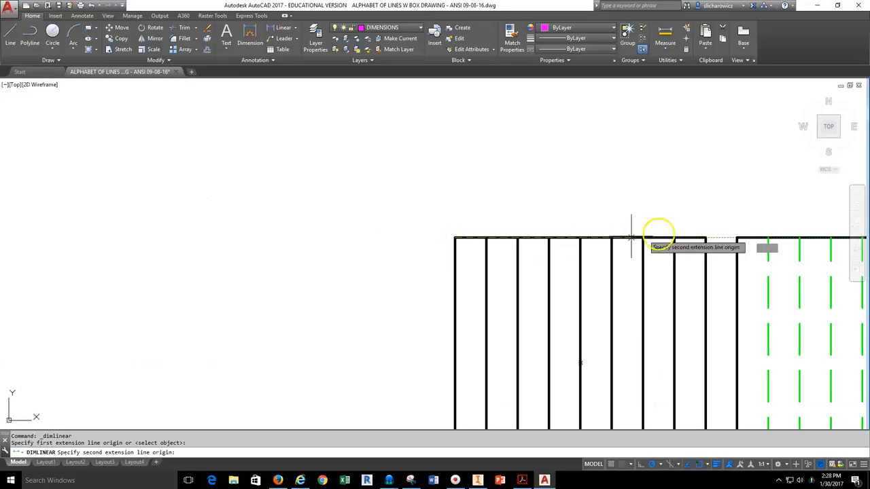
click(706, 238)
click(671, 202)
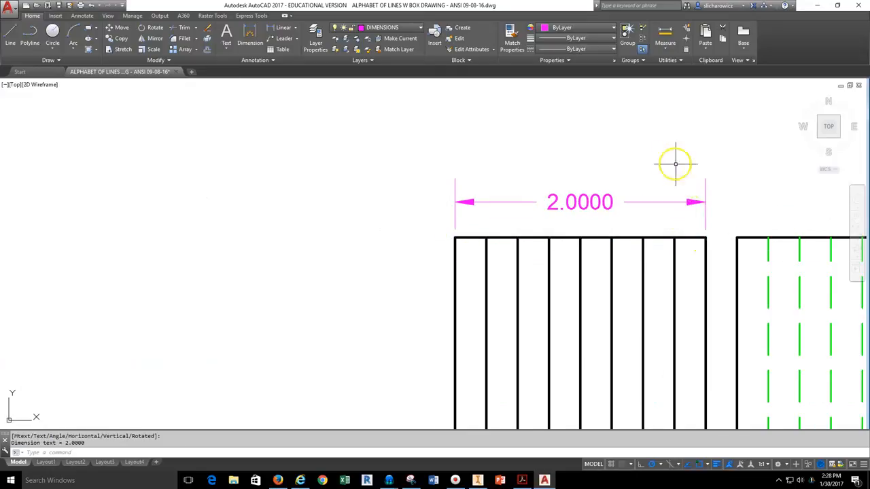
Add a 0.2500 linear dimension for the first line spacing above the box.
middle_drag(675, 163, 411, 152)
right_click(399, 155)
click(428, 159)
click(438, 231)
click(468, 231)
click(458, 195)
key(Escape)
scroll(510, 148, down, 4)
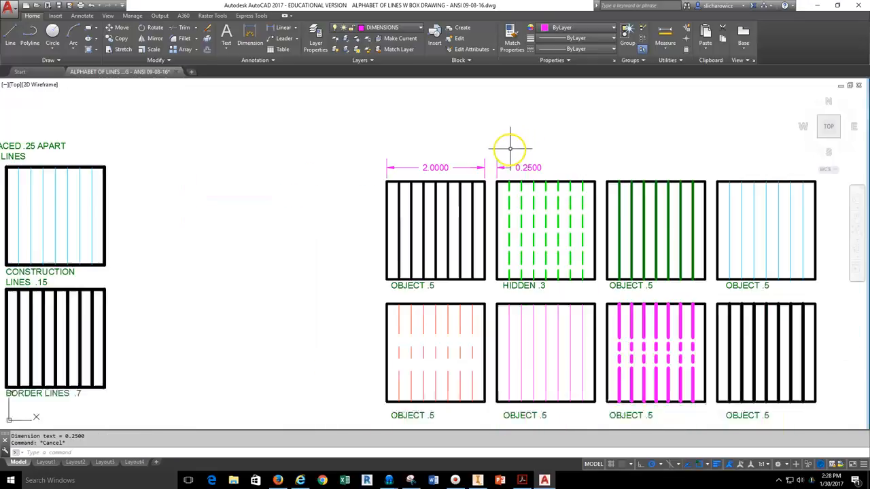
Review the title-block dimensions on page 6 of the instructions PDF.
click(278, 481)
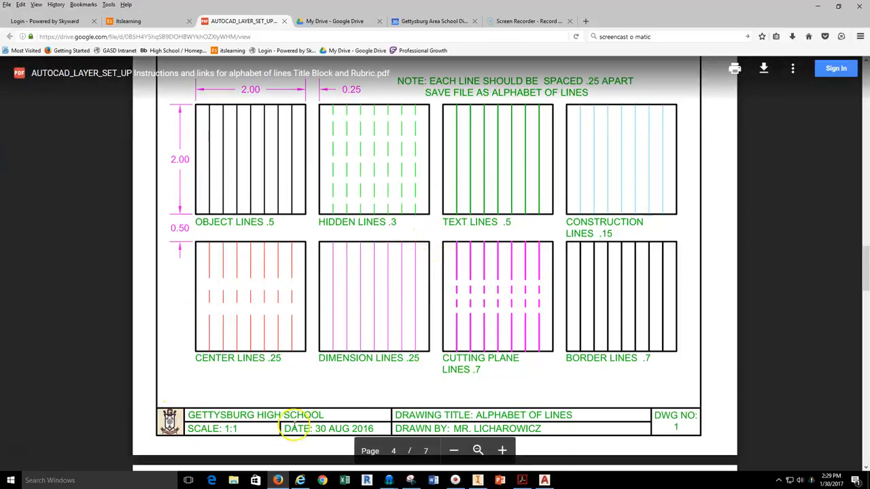
scroll(551, 393, down, 10)
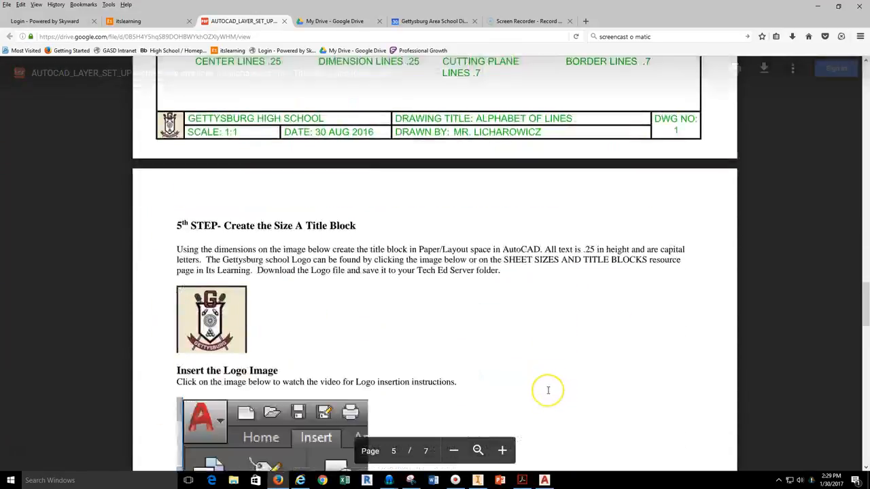
scroll(547, 390, up, 4)
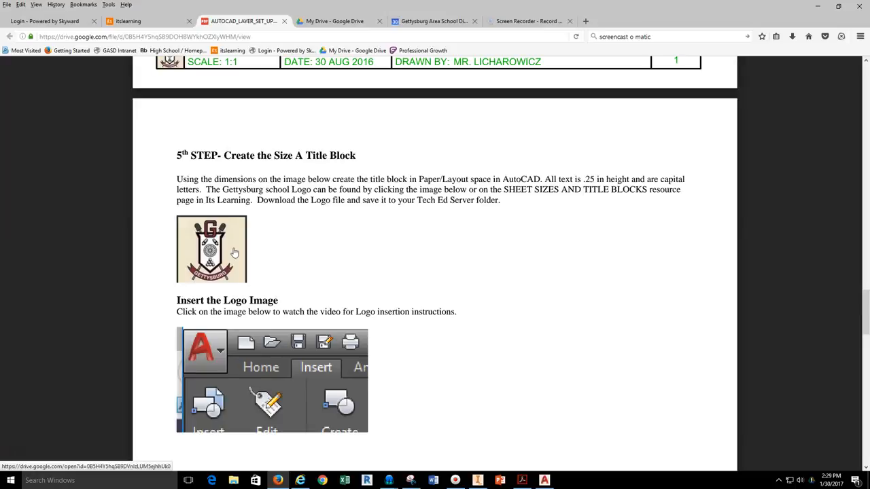
scroll(323, 253, down, 4)
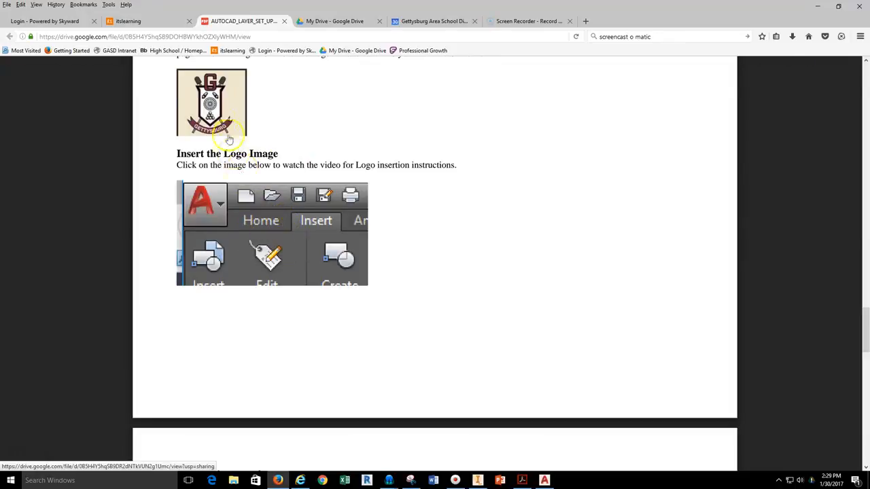
scroll(402, 234, down, 10)
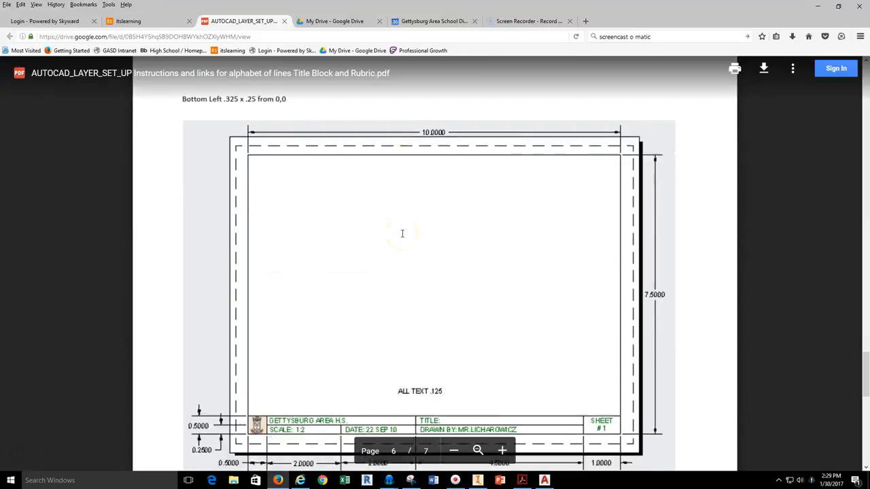
scroll(380, 259, down, 2)
scroll(231, 367, up, 2)
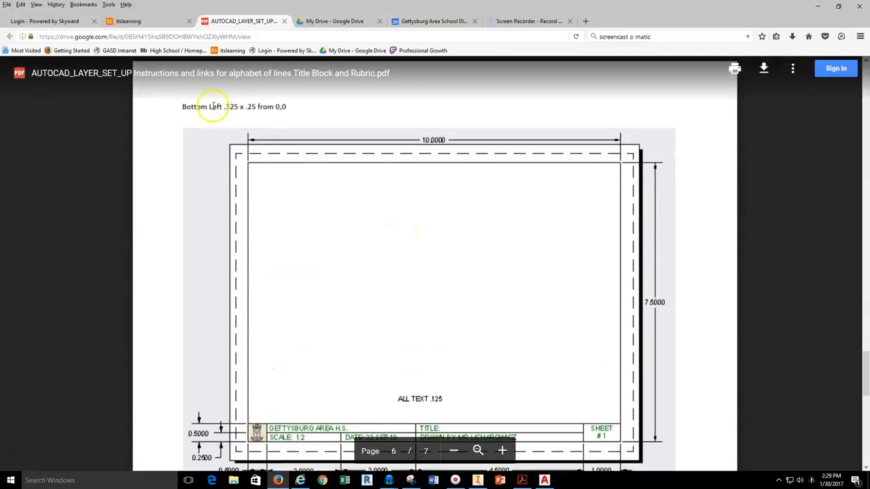
scroll(262, 145, down, 2)
scroll(258, 136, up, 2)
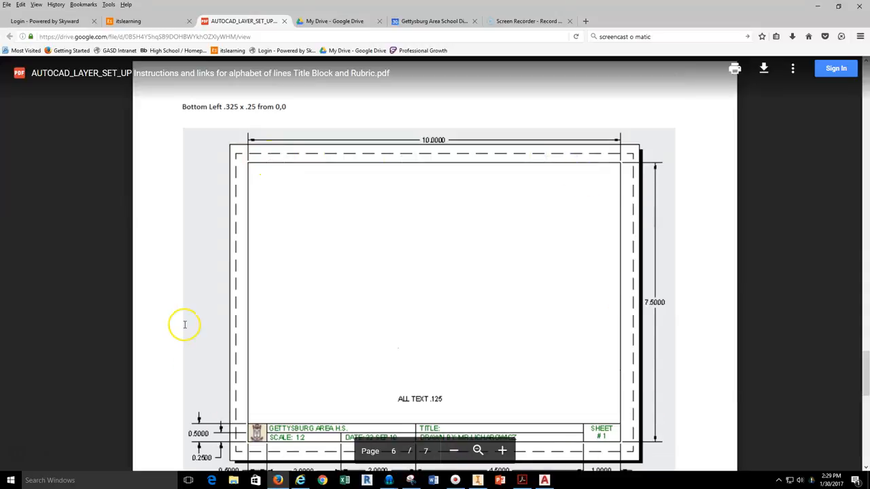
Return to AutoCAD and display the empty Layout4 sheet.
click(544, 480)
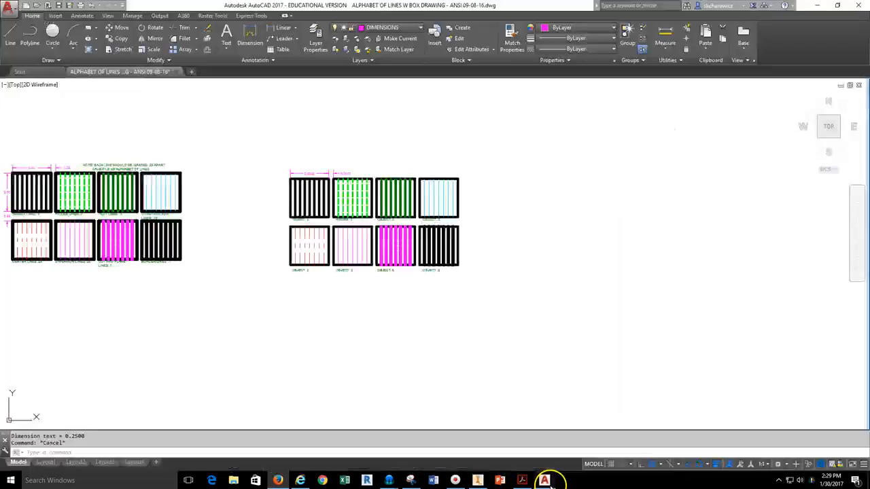
click(129, 462)
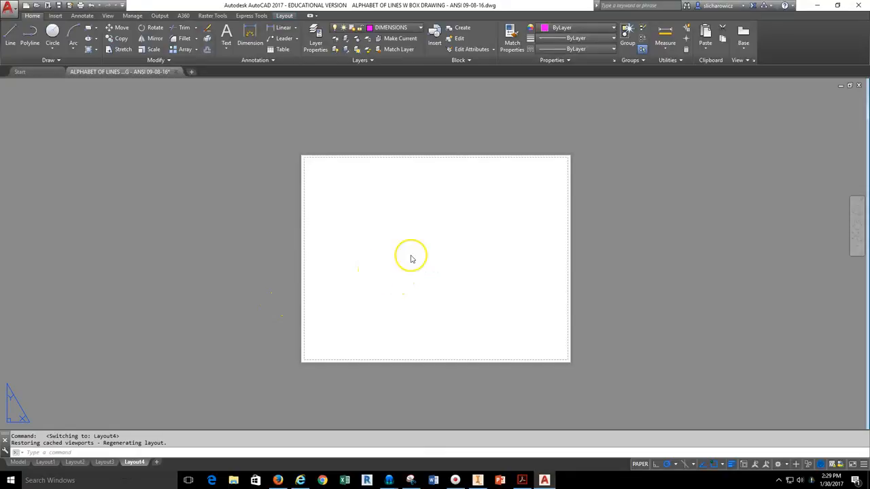
scroll(399, 257, up, 2)
On the BORDER layer, draw a 10 x 7.5 rectangular border with lines.
middle_drag(399, 255, 385, 236)
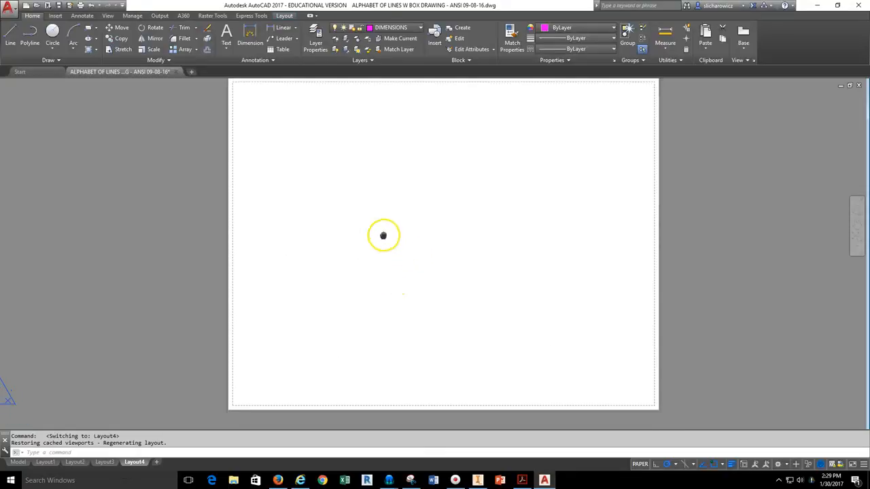
click(394, 28)
click(388, 49)
click(14, 38)
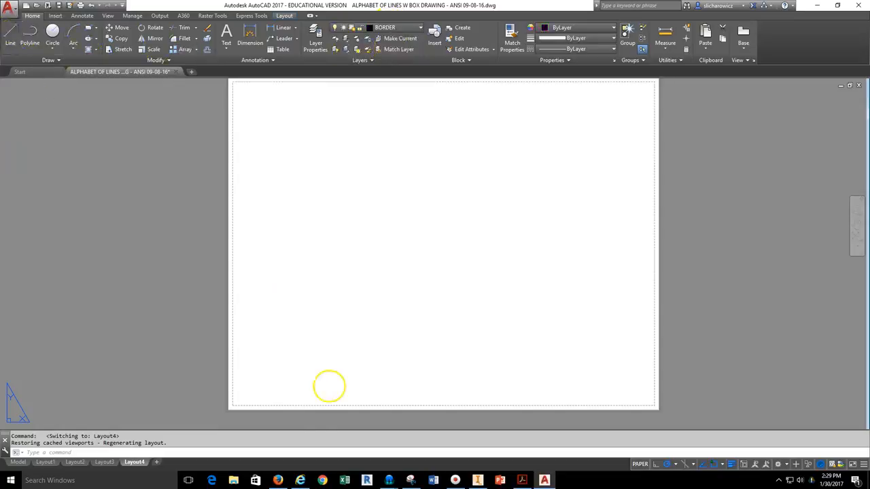
click(248, 391)
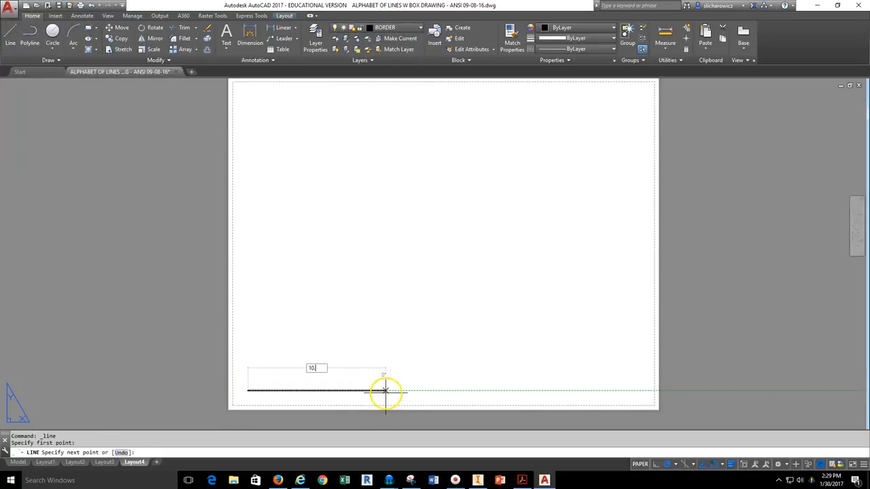
text(10.0)
key(Return)
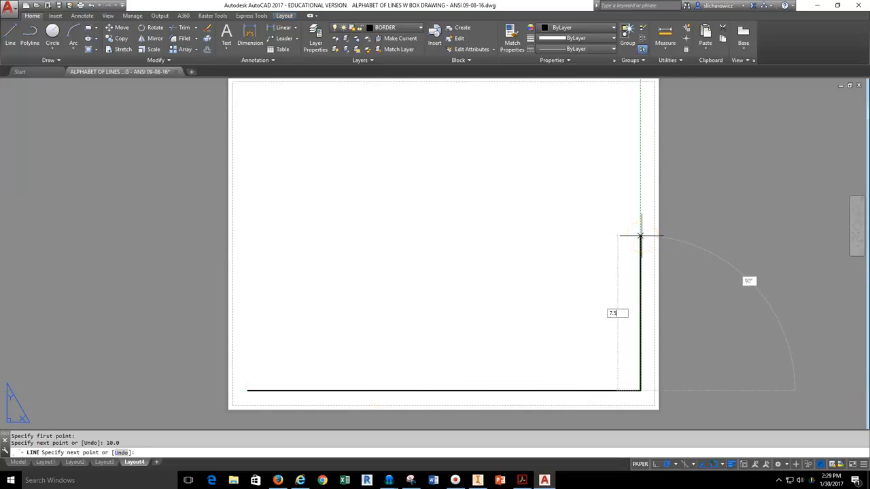
key(Return)
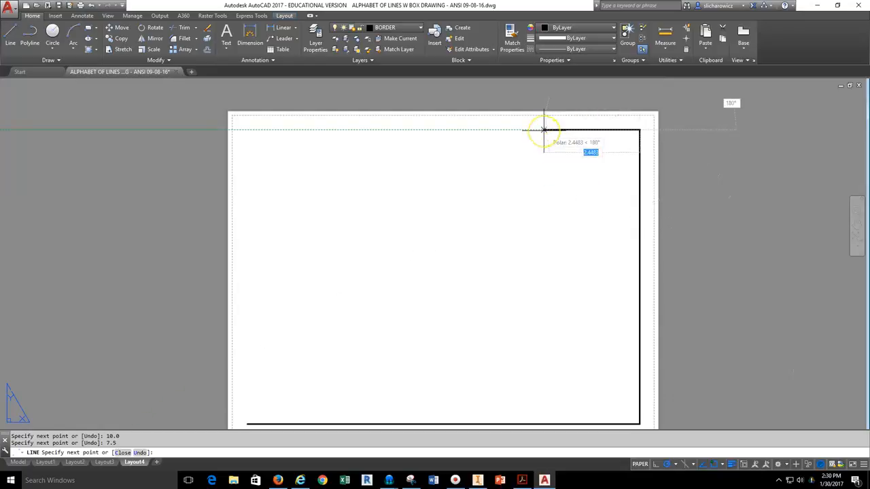
text(10.0)
key(Return)
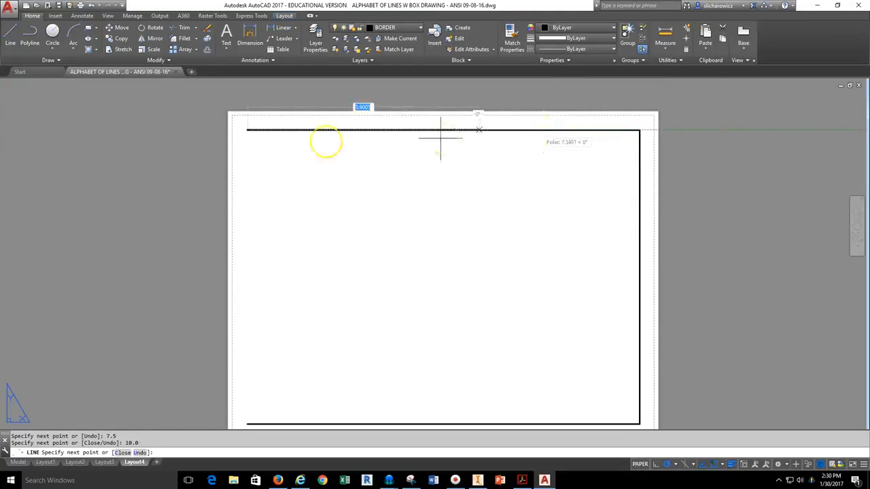
middle_drag(249, 311, 258, 234)
click(252, 348)
scroll(234, 355, up, 2)
key(Escape)
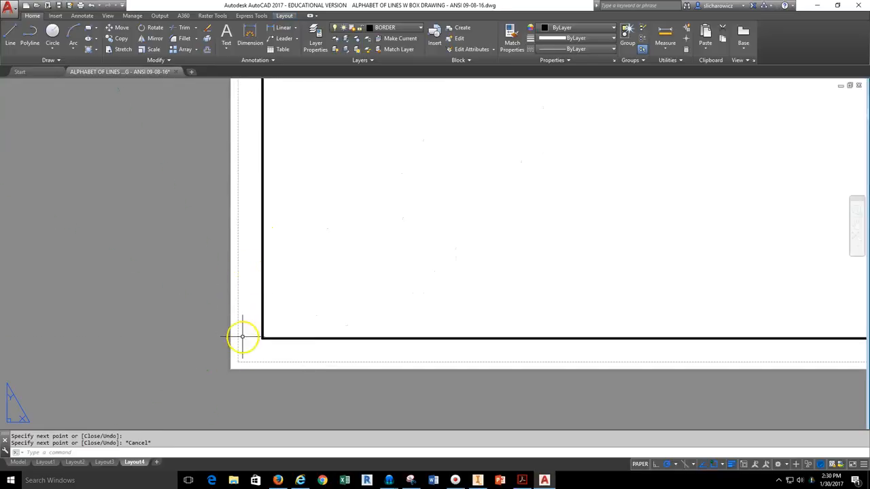
scroll(243, 336, down, 3)
middle_drag(347, 282, 328, 334)
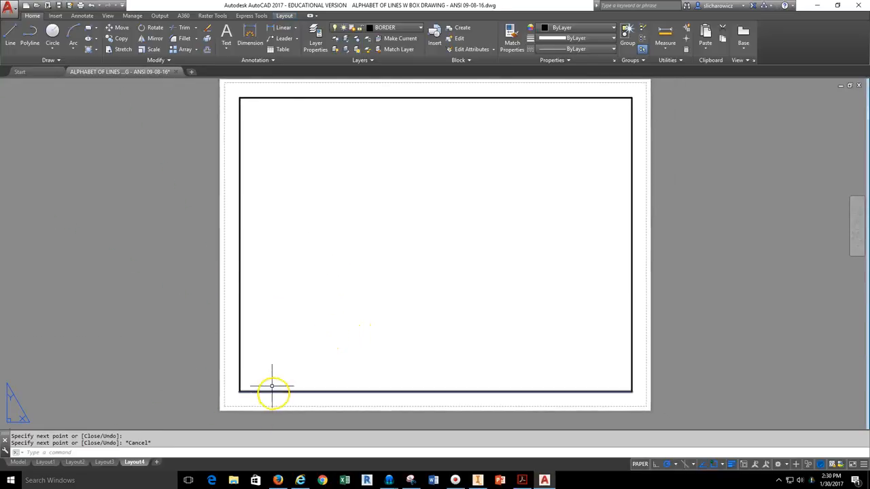
Draw the title-strip line 0.5 above the border's bottom, across to the right edge.
click(10, 35)
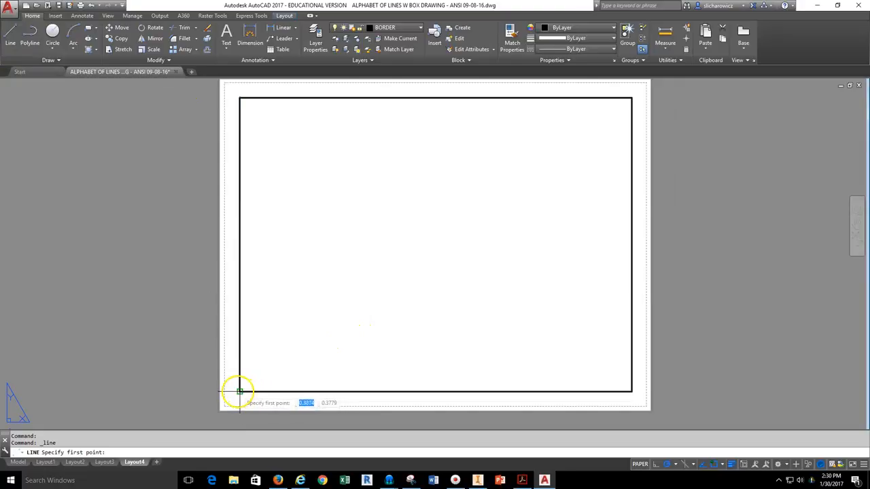
text(.5)
key(Return)
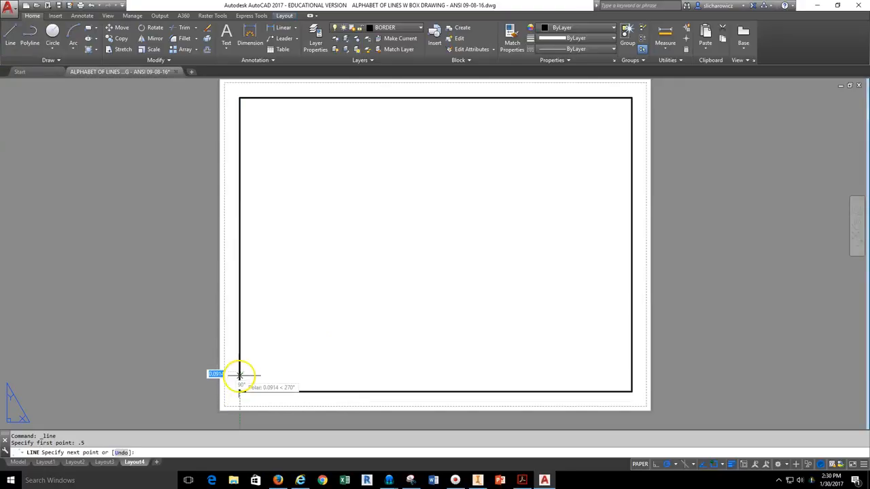
click(631, 372)
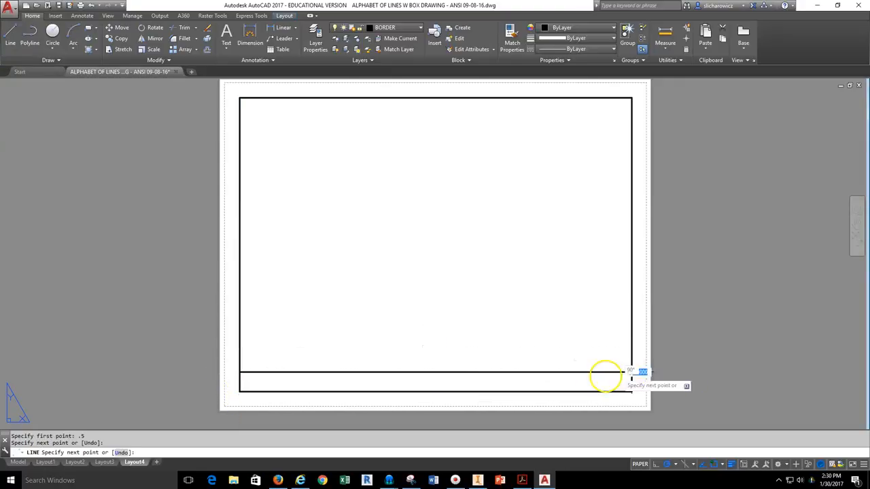
key(Escape)
On Layout1, pan the model view inside the viewport, then return to paper space.
click(45, 462)
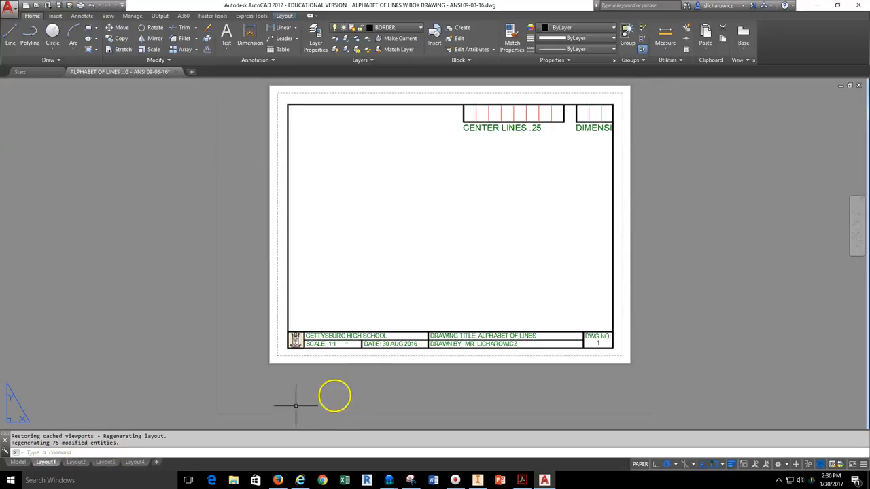
scroll(362, 347, up, 4)
scroll(483, 330, down, 3)
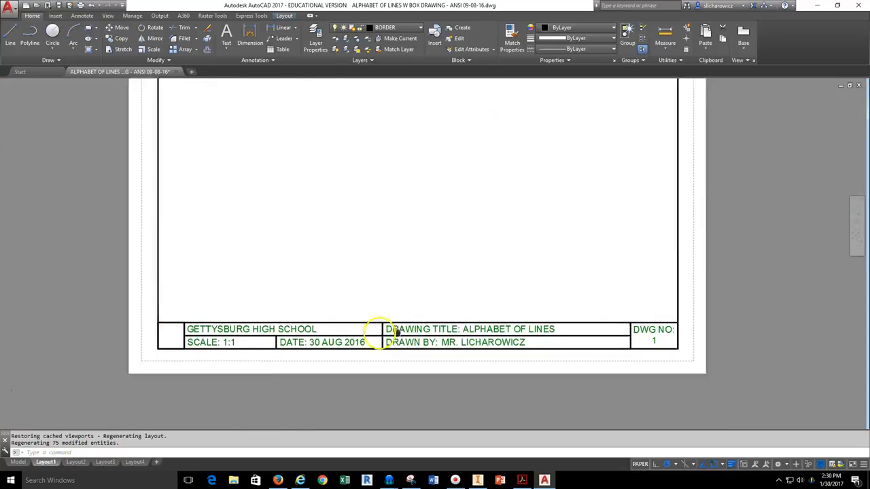
scroll(477, 295, down, 3)
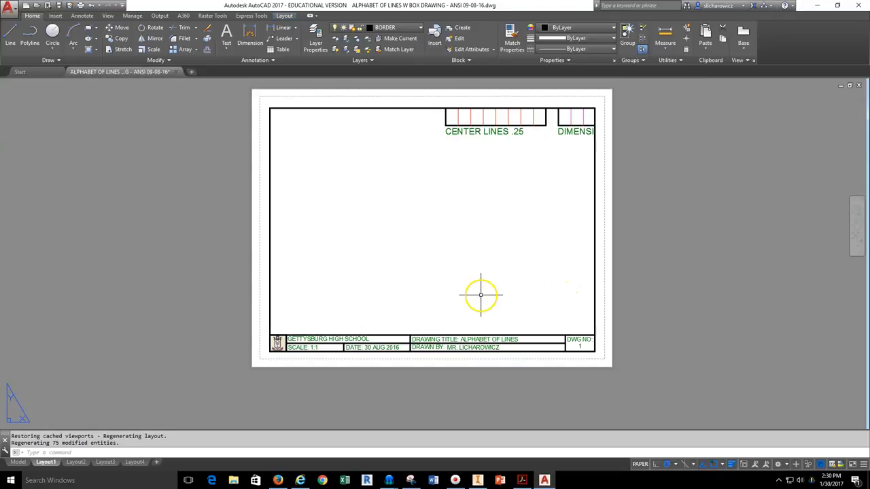
double_click(448, 252)
scroll(480, 238, down, 4)
middle_drag(480, 240, 382, 266)
scroll(383, 265, up, 1)
key(Escape)
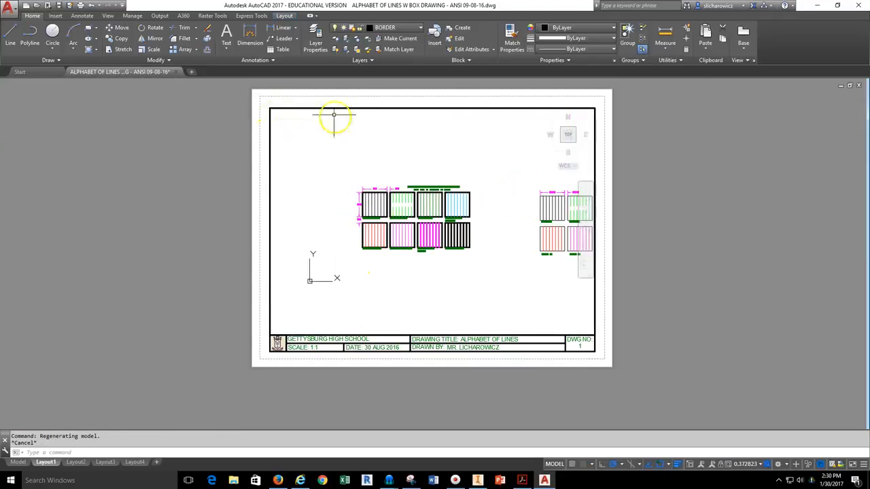
click(331, 111)
double_click(326, 102)
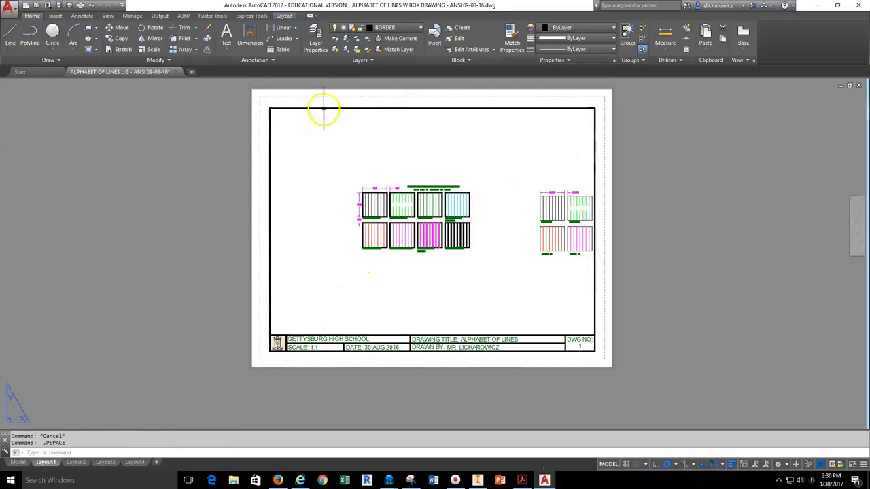
Shrink the Layout1 viewport by moving its top-left and bottom-right corners inward.
click(322, 107)
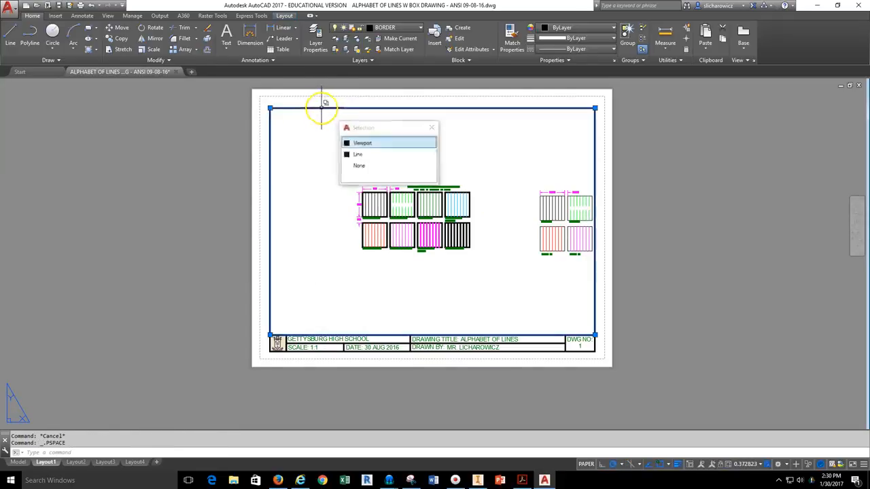
click(270, 108)
click(348, 172)
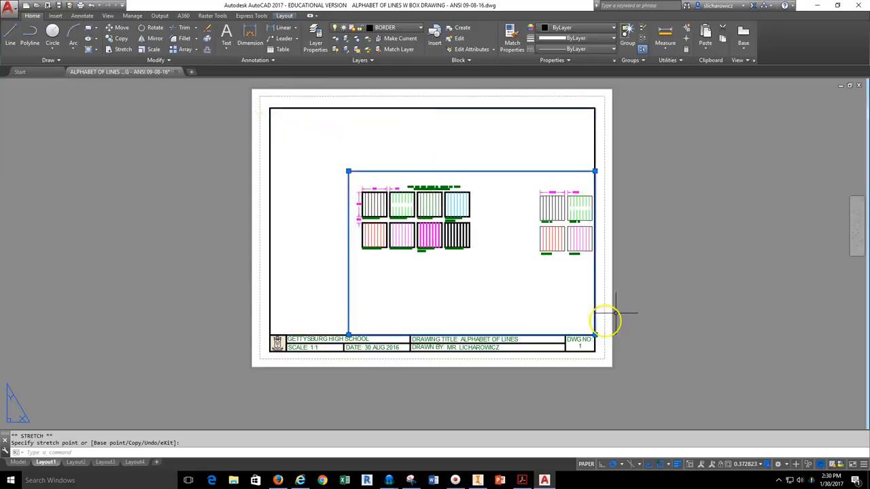
click(499, 268)
key(Escape)
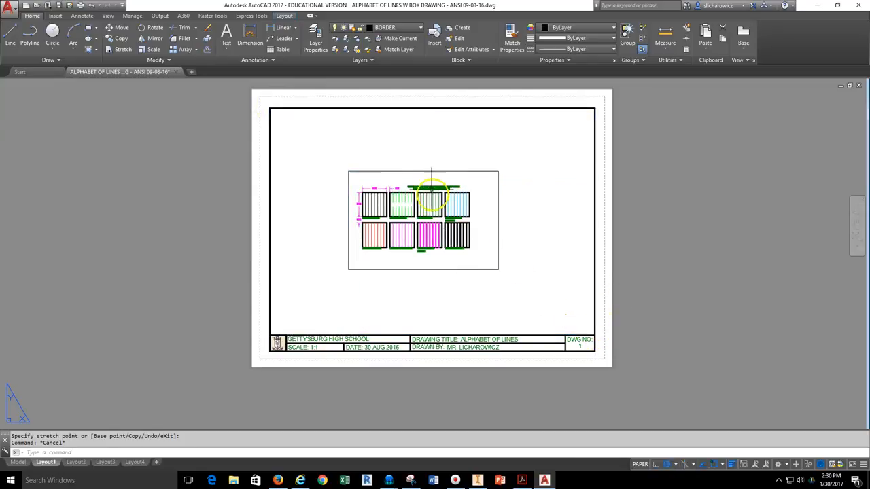
Stretch the viewport's top-right corner to the border's top-right corner, then go to Layout4.
click(481, 170)
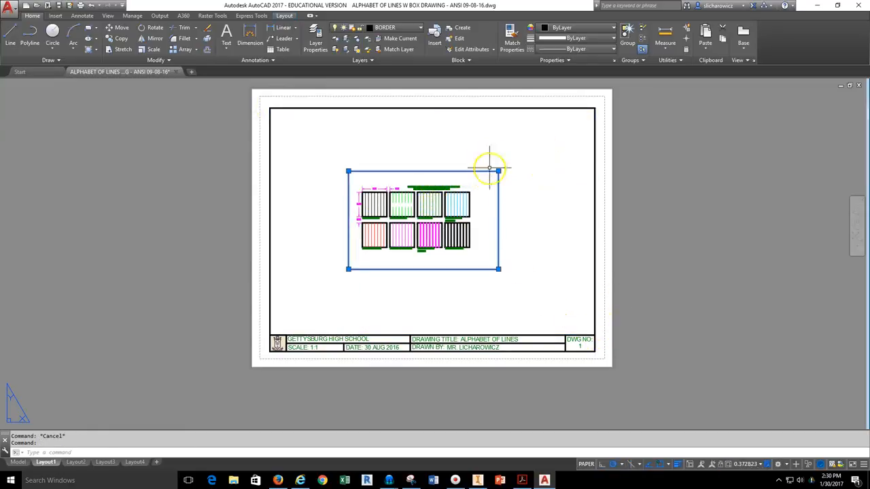
click(498, 171)
click(594, 107)
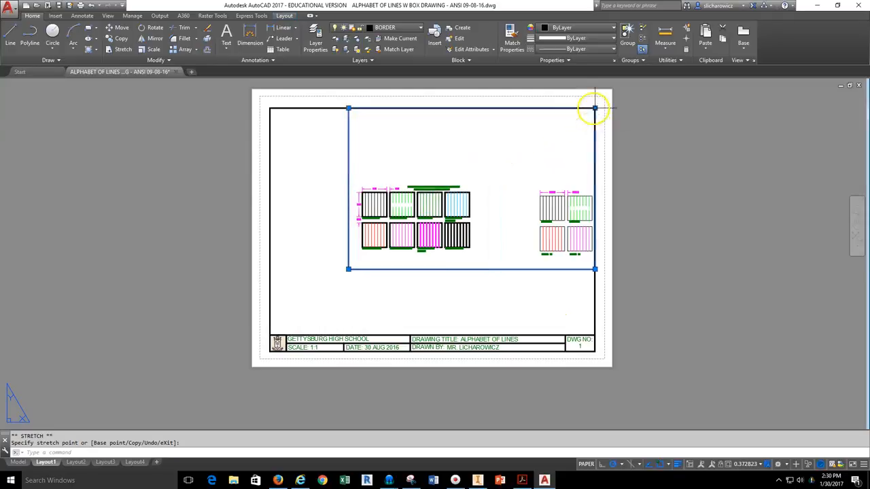
key(Escape)
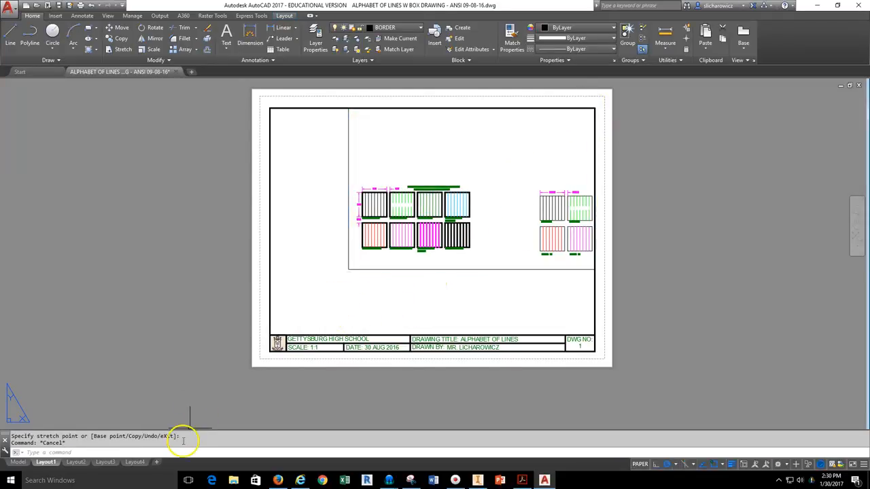
click(135, 463)
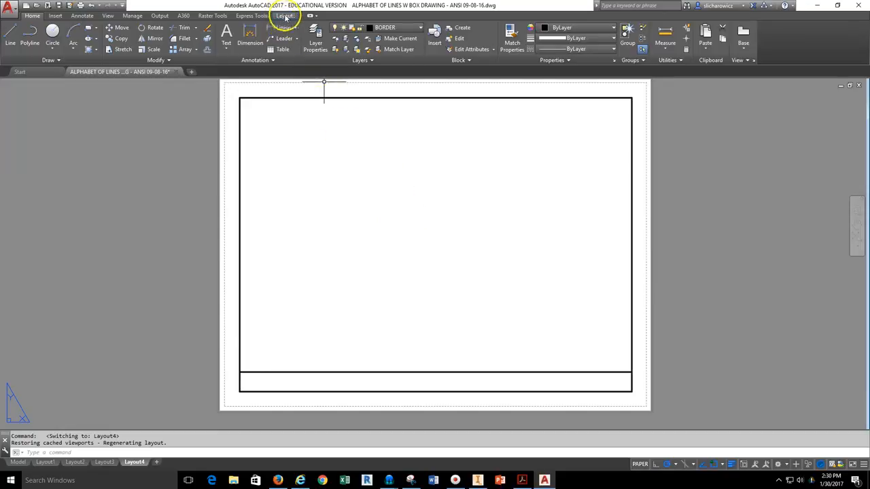
Create a rectangular viewport from the border's top-left to the title strip's right end.
click(285, 16)
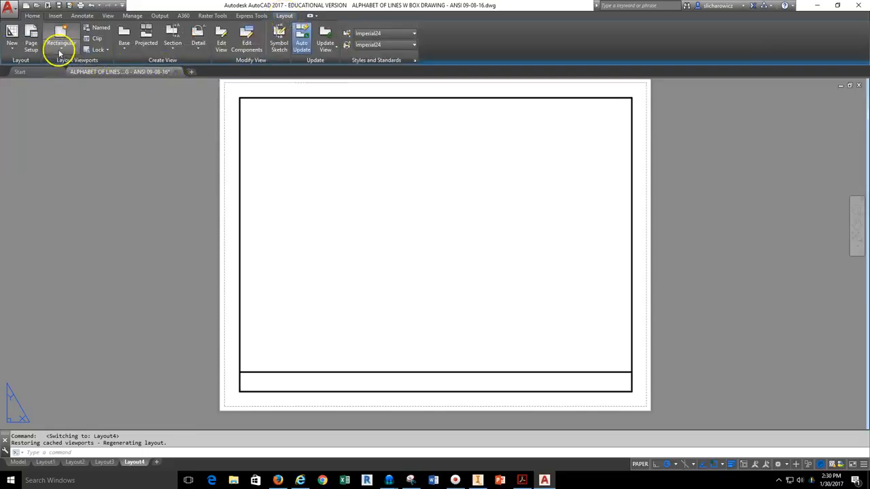
click(64, 51)
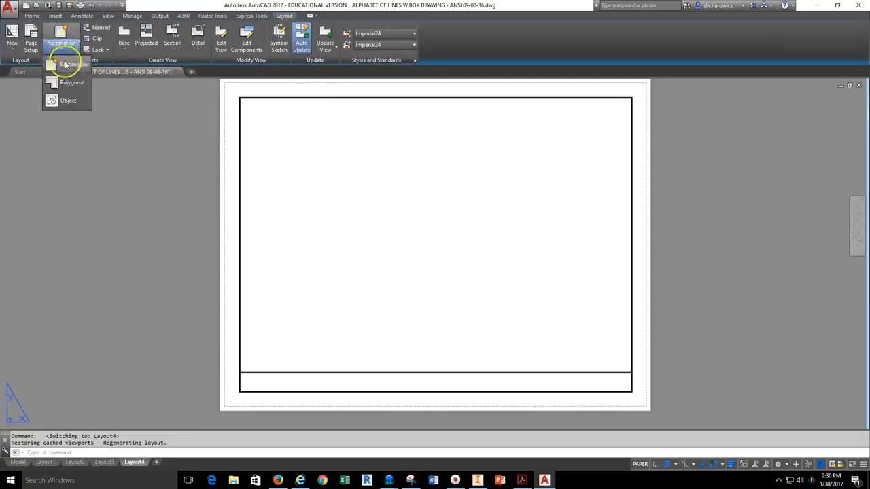
click(65, 65)
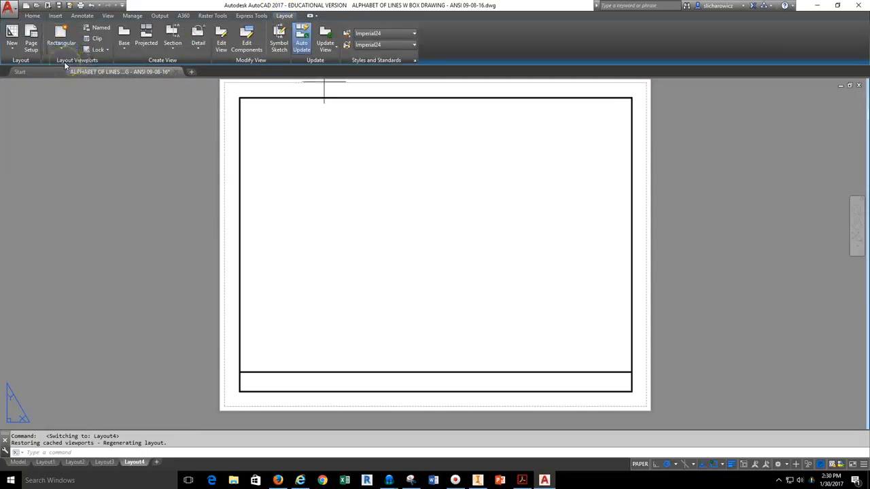
click(240, 97)
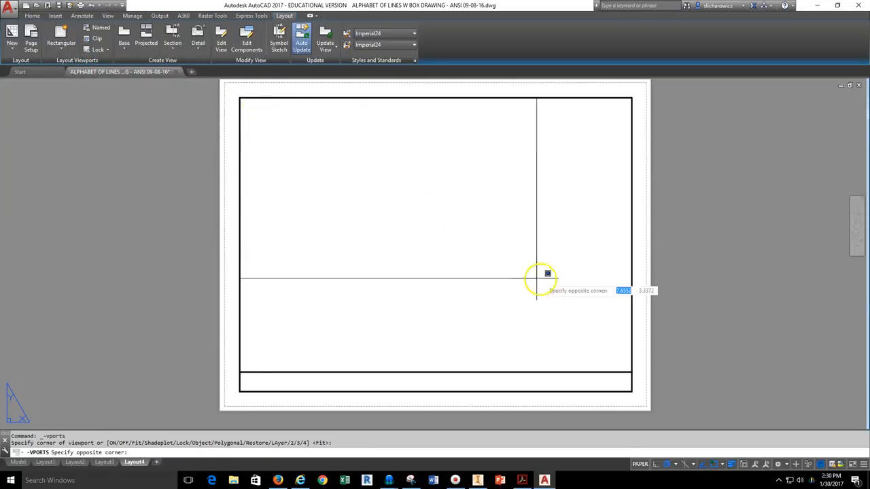
click(630, 372)
Center the line-type boxes in the viewport at 1:1 scale, then return to Layout1.
double_click(438, 306)
scroll(381, 294, down, 2)
scroll(369, 301, up, 4)
middle_drag(355, 291, 430, 269)
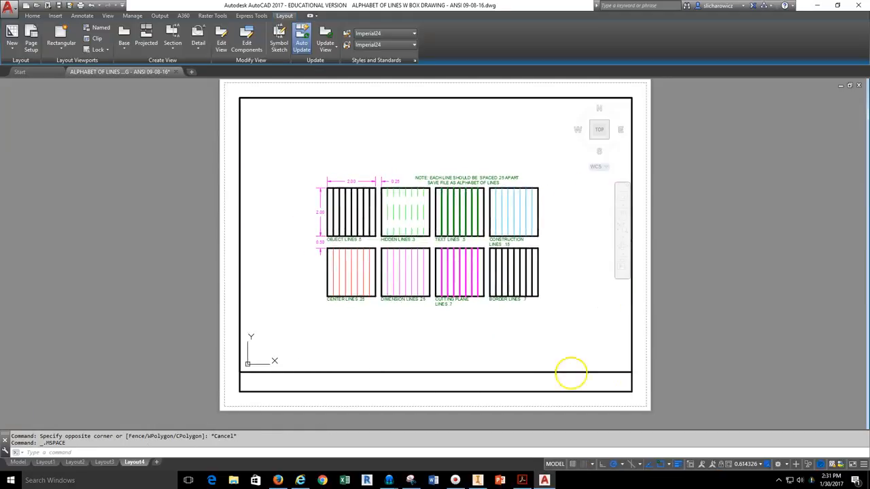
click(745, 468)
click(722, 217)
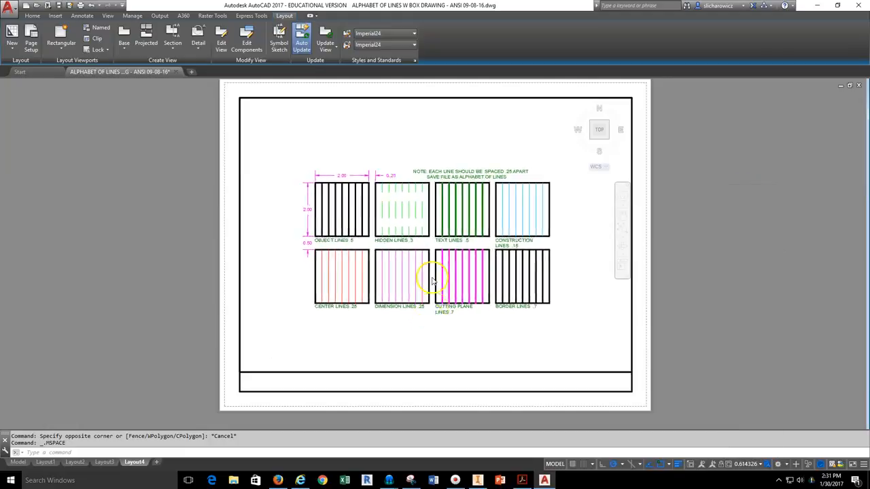
middle_drag(442, 248, 453, 242)
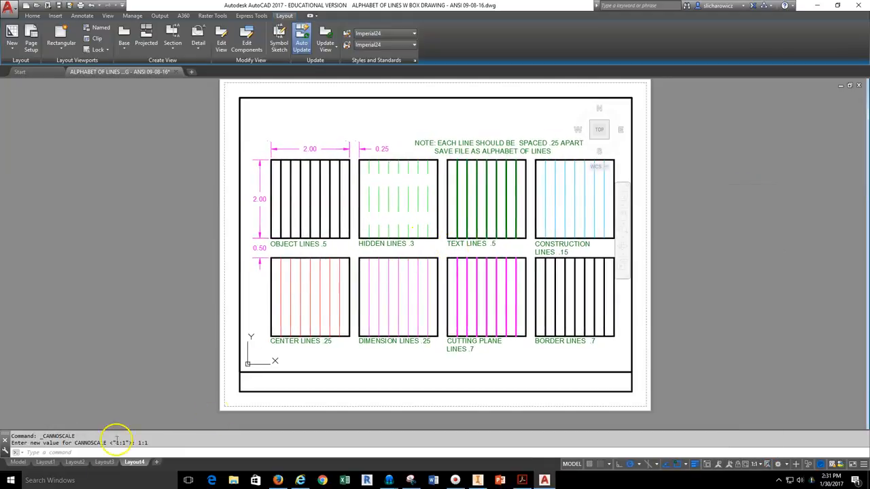
click(45, 462)
click(348, 269)
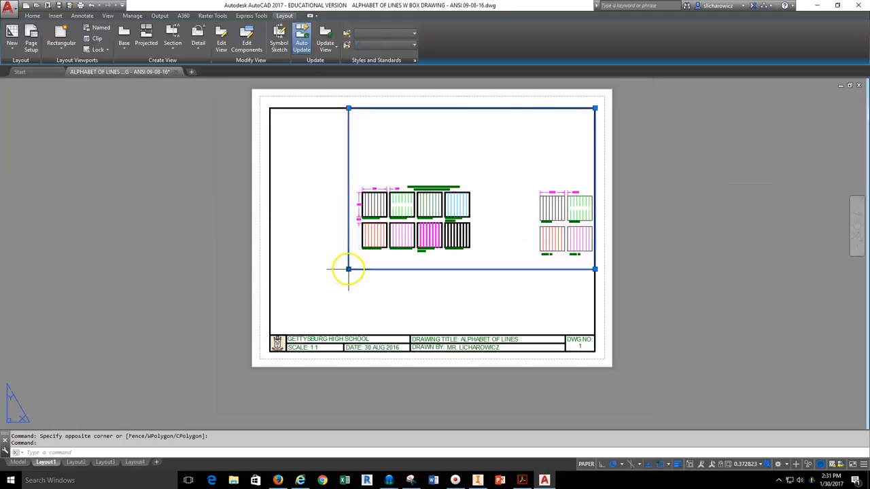
Stretch the viewport's lower-left corner to the title block border's lower-left corner.
click(348, 270)
click(271, 335)
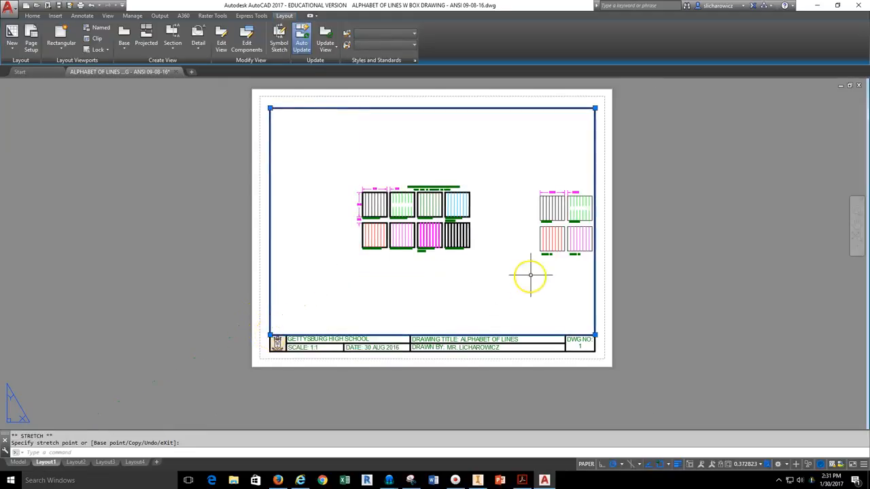
scroll(468, 275, up, 2)
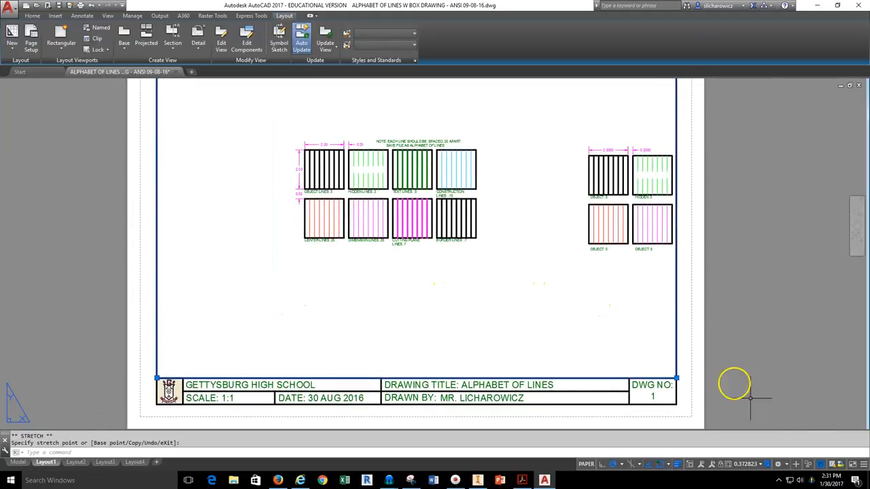
Set the viewport scale to 1:1 from the status-bar scale list.
click(745, 464)
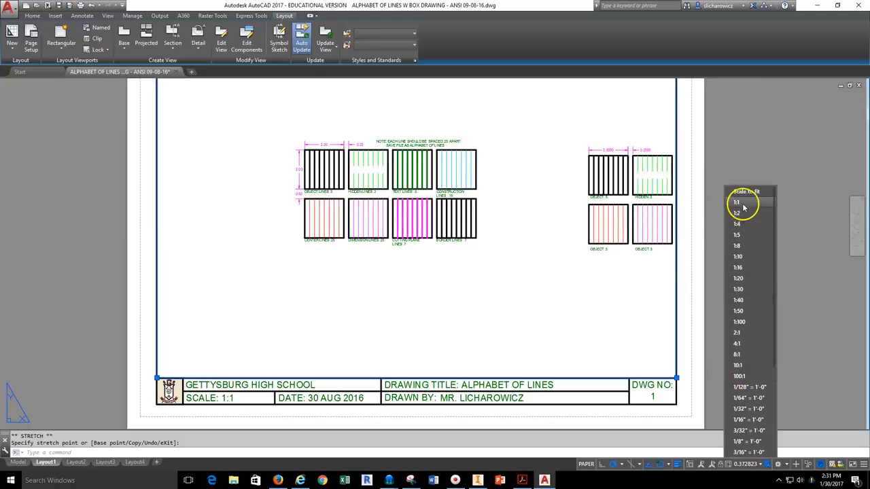
click(744, 196)
scroll(379, 238, down, 4)
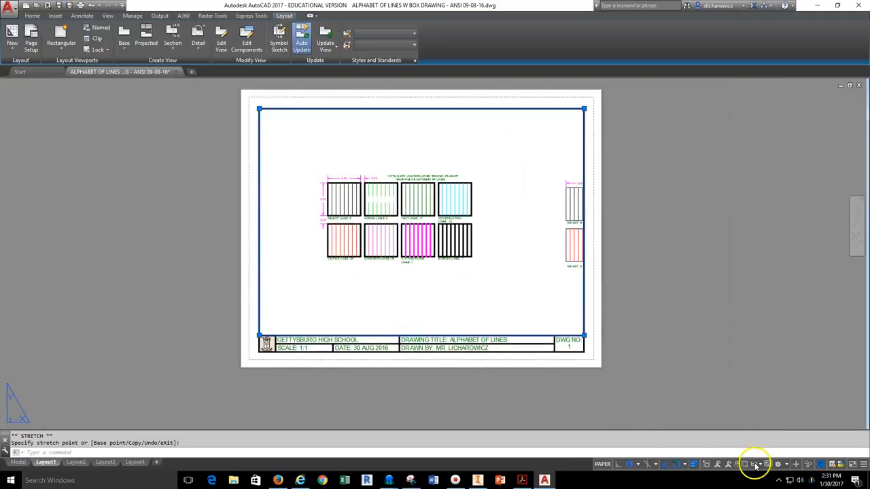
click(755, 466)
click(763, 212)
Activate the viewport and pan to centre the eight labelled line-type boxes.
mouse_move(368, 233)
middle_down()
mouse_move(409, 236)
mouse_move(369, 235)
middle_up()
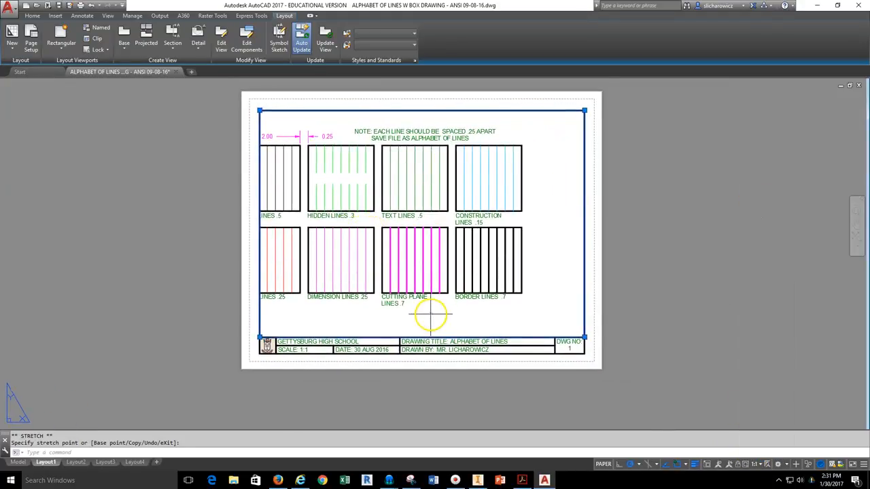
double_click(430, 314)
middle_drag(414, 295, 470, 300)
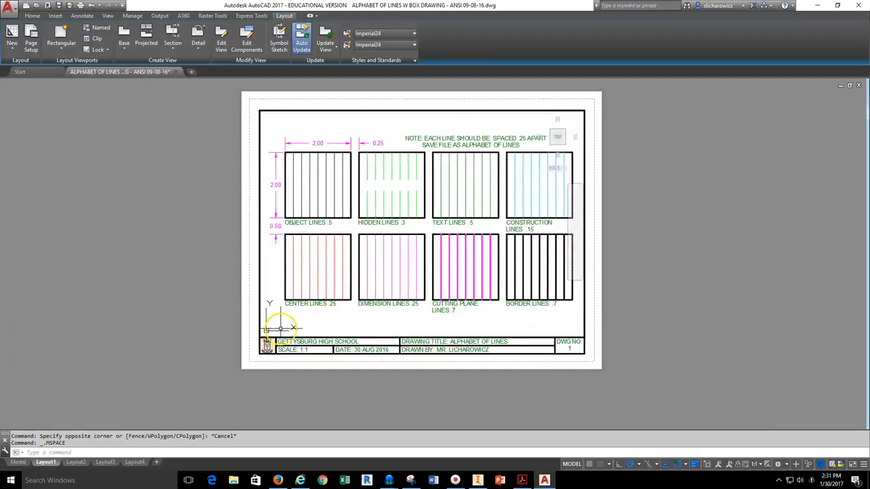